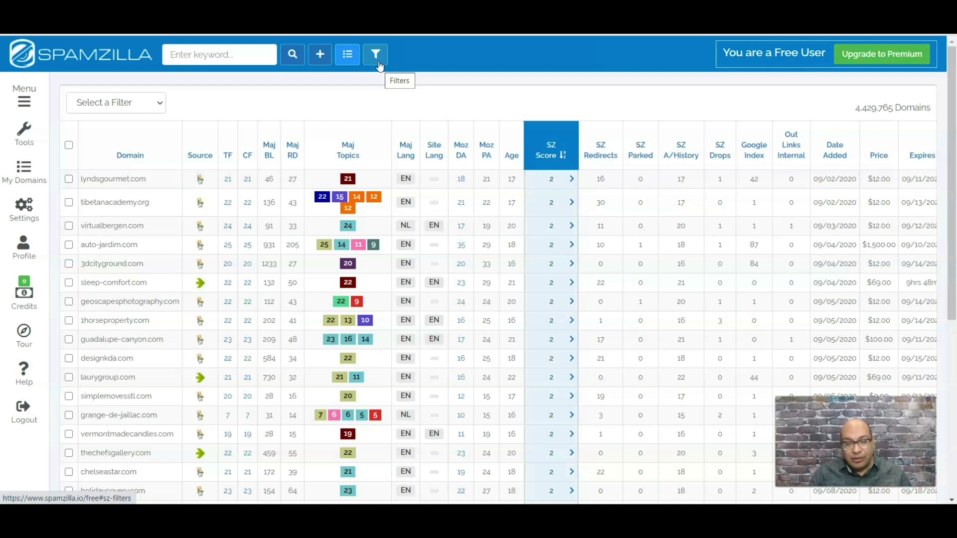
- Filter SpamZilla to .com, .net and .org with TF and CF ≥15 and TF/CF ratio 0–1.5
left_click(378, 60)
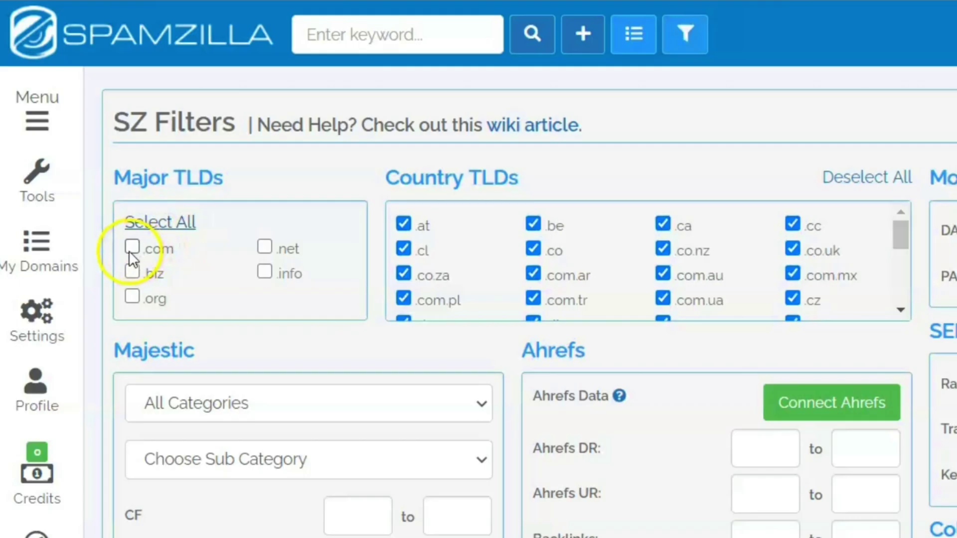
left_click(75, 170)
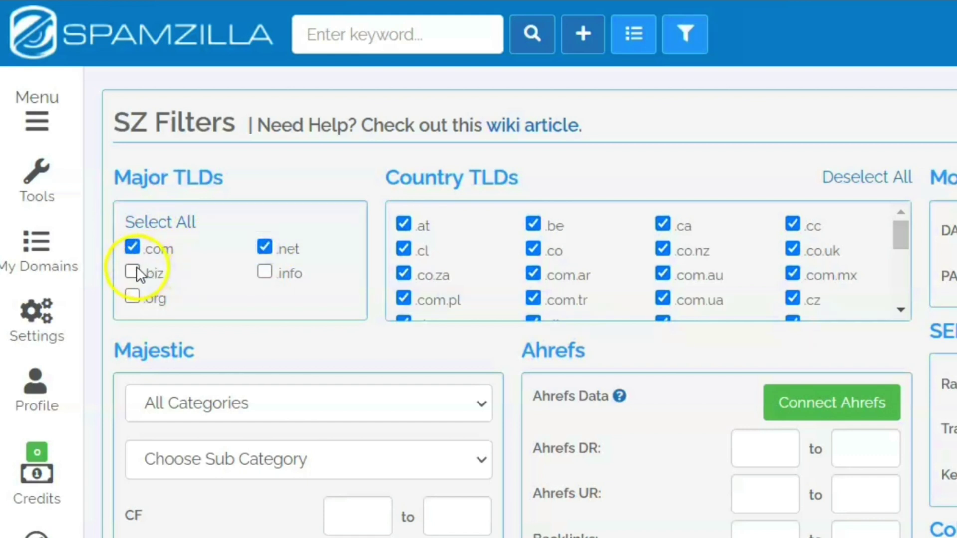
left_click(134, 300)
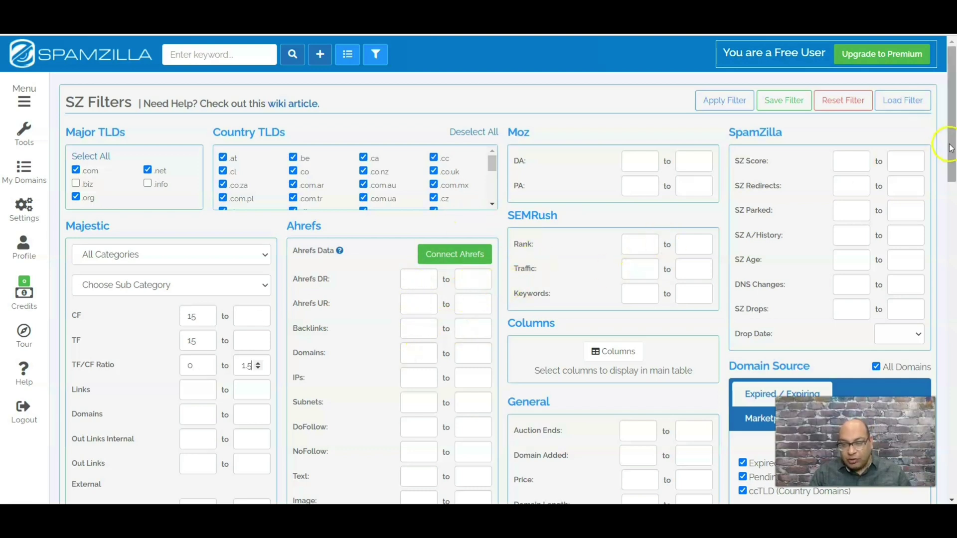
left_click_drag(954, 145, 953, 272)
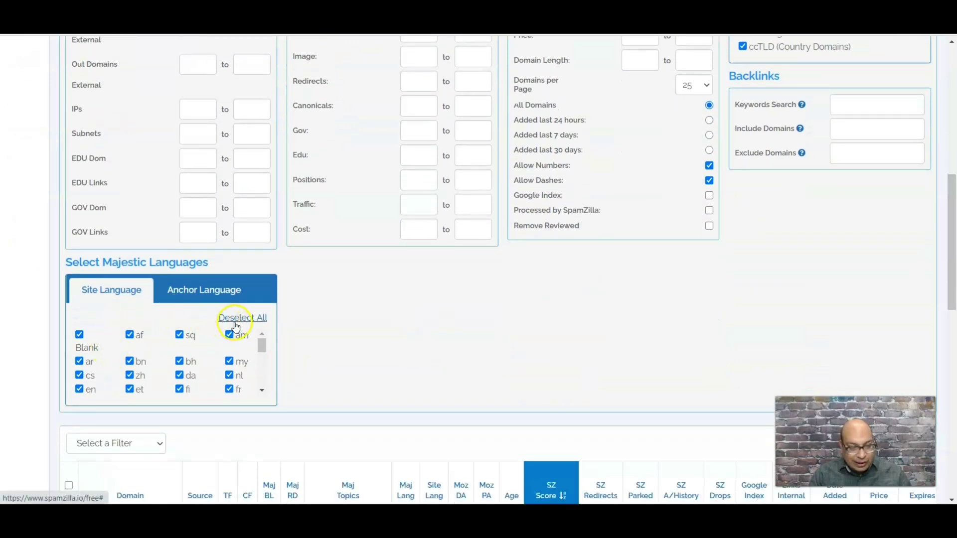
left_click_drag(261, 374, 263, 349)
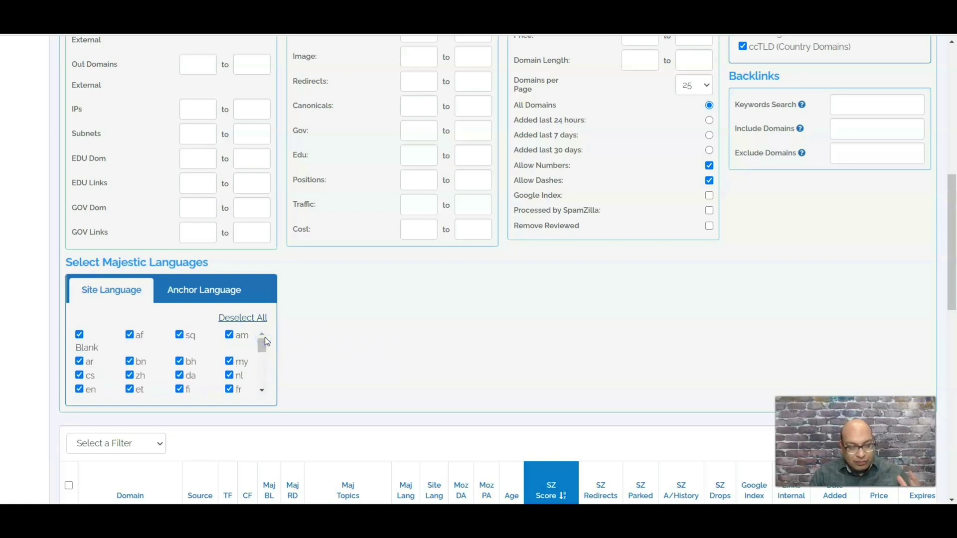
left_click(327, 346)
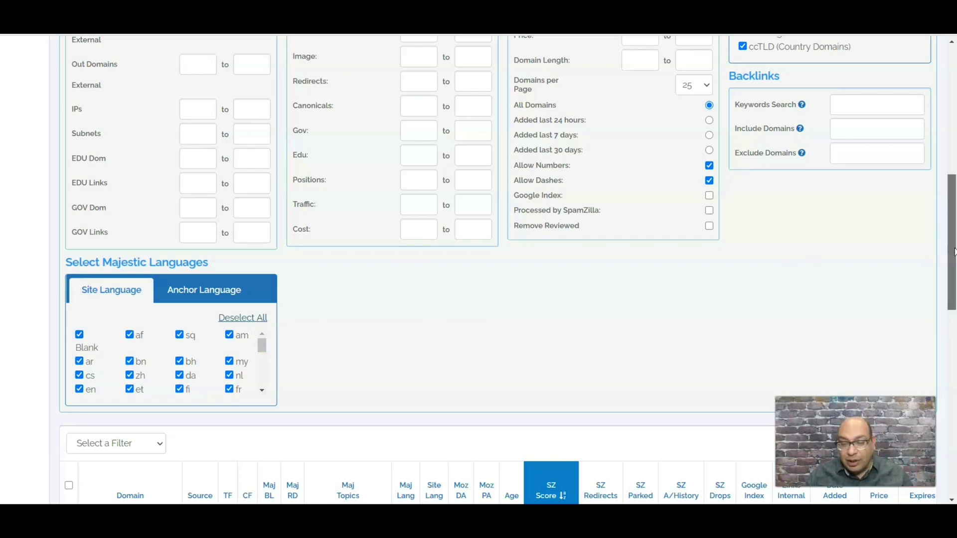
left_click_drag(954, 249, 953, 110)
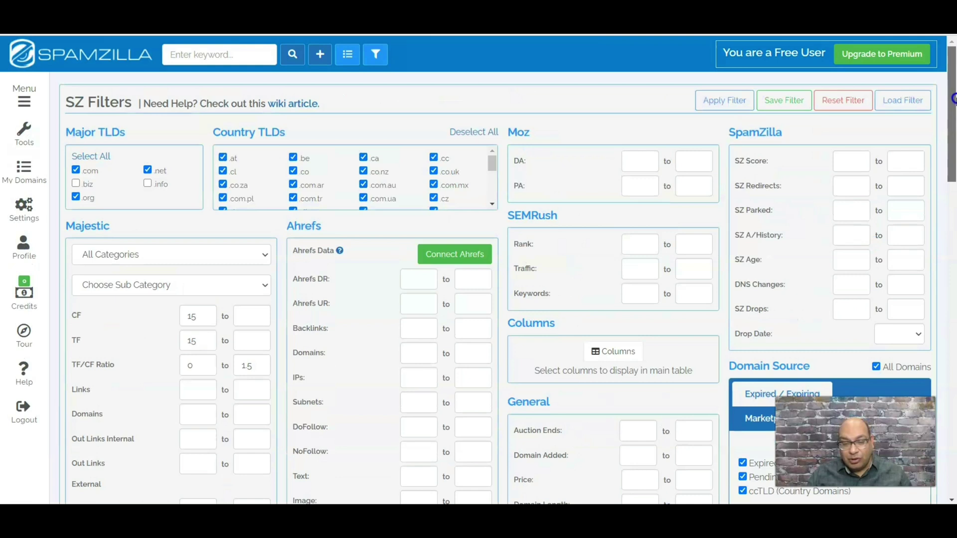
left_click(376, 55)
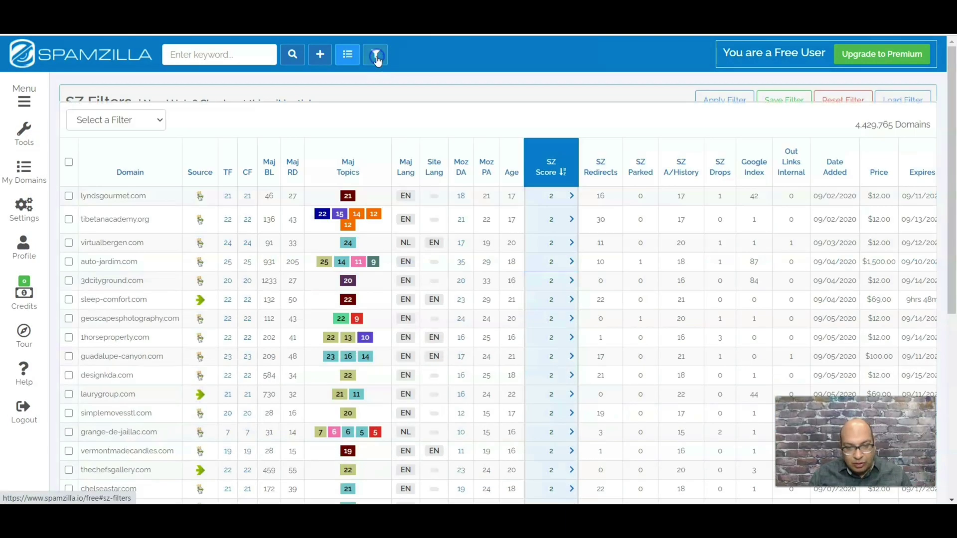
left_click(132, 110)
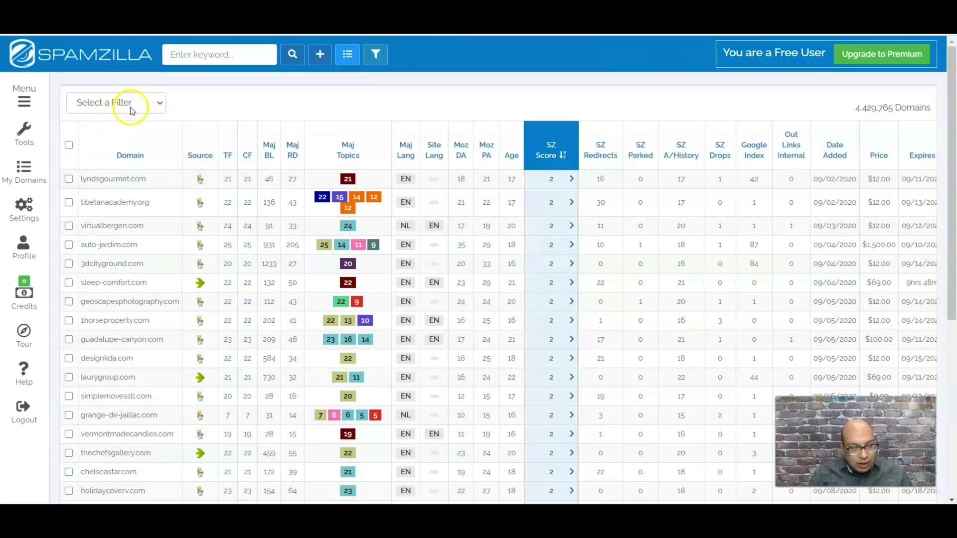
left_click(157, 105)
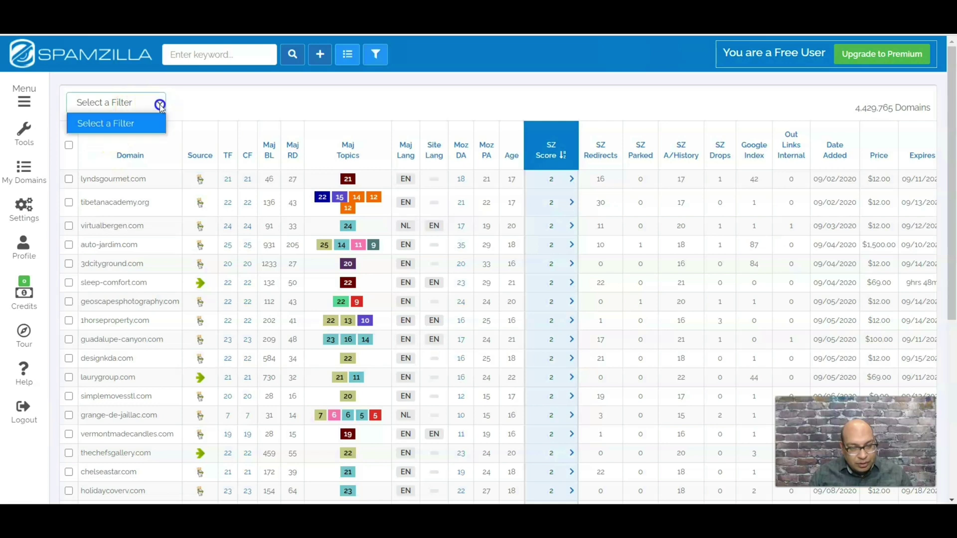
left_click(375, 54)
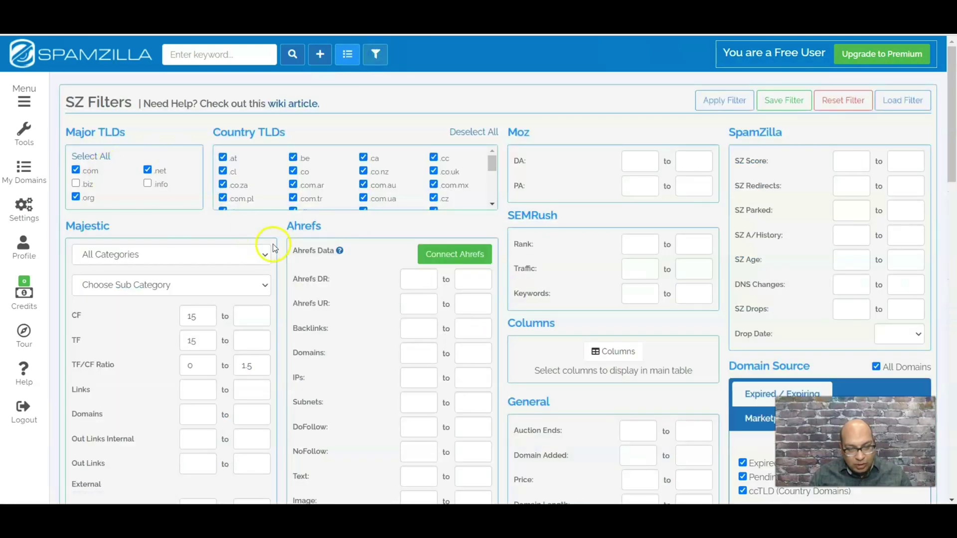
left_click(363, 54)
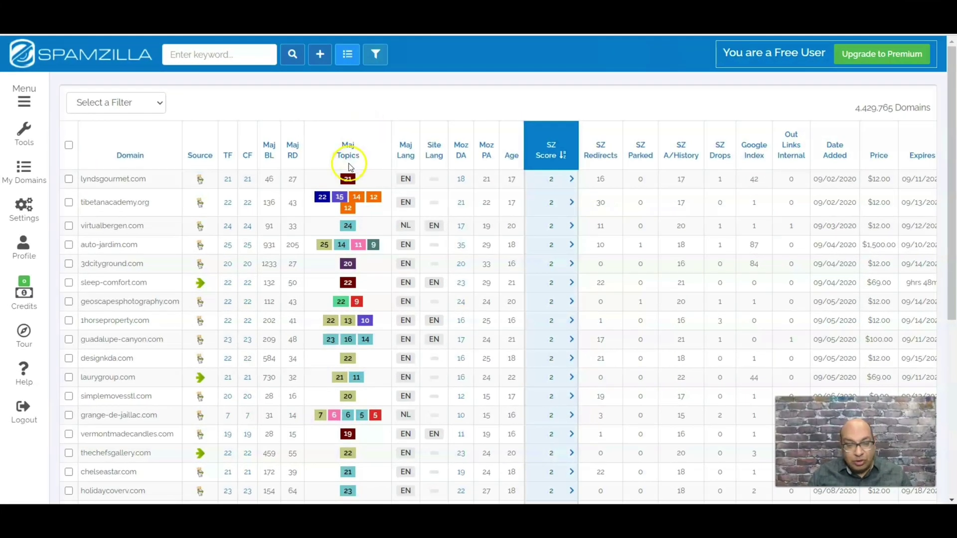
mouse_move(349, 181)
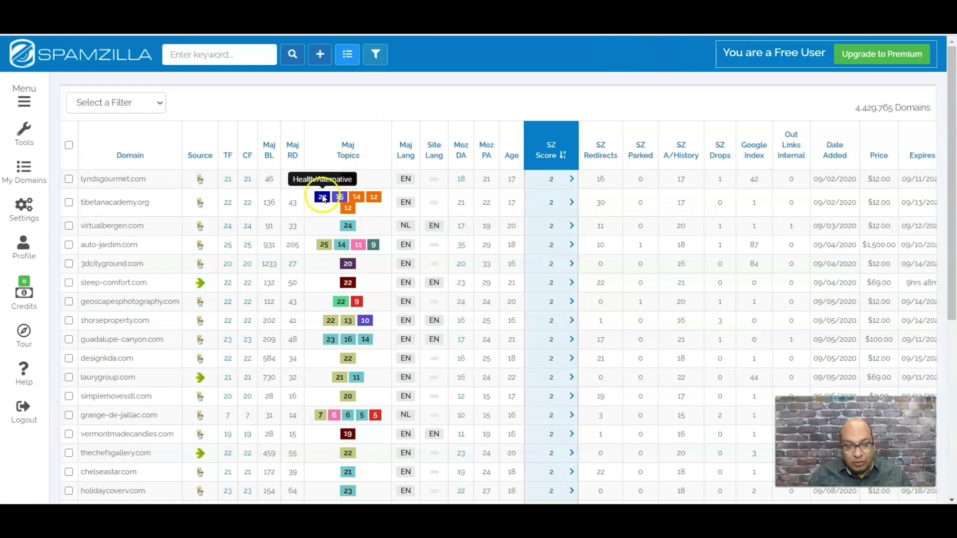
left_click(352, 202)
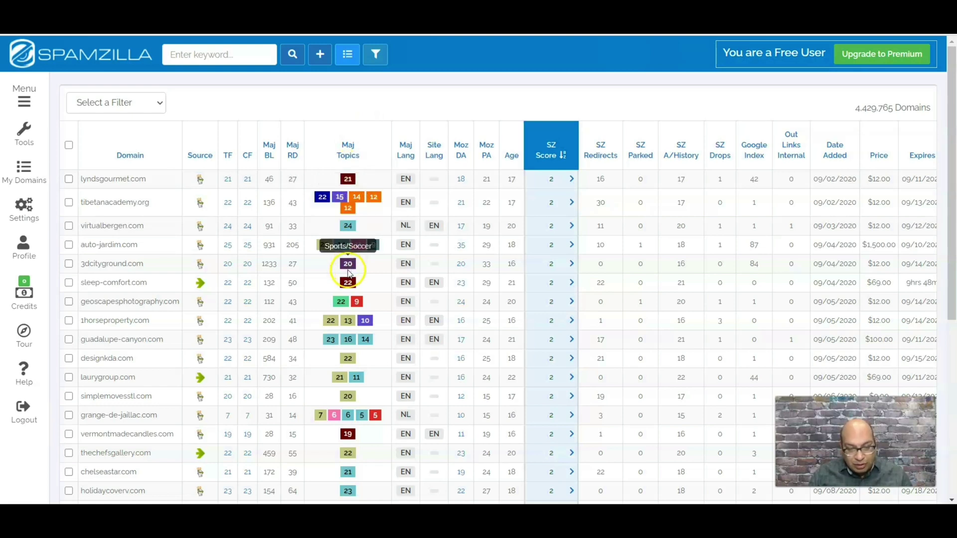
mouse_move(349, 283)
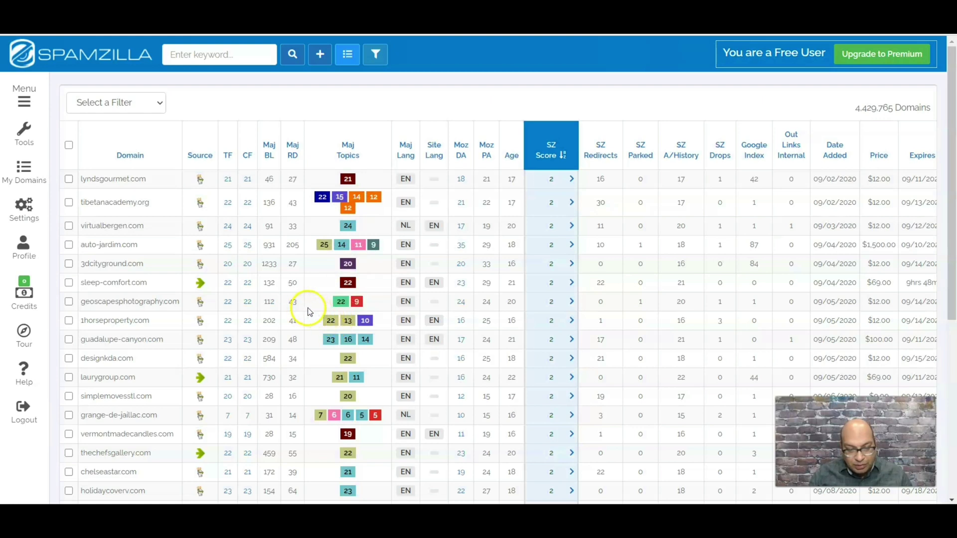
mouse_move(329, 324)
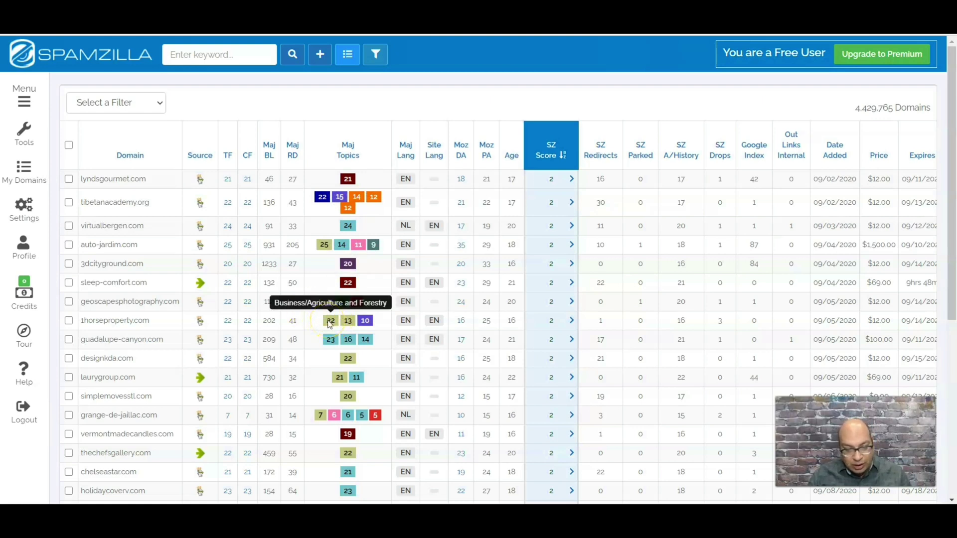
mouse_move(349, 365)
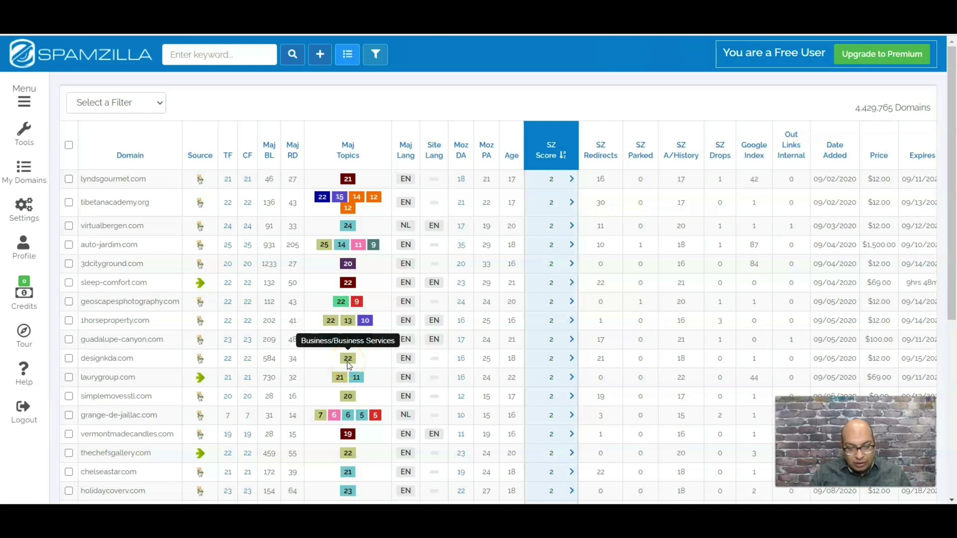
scroll(278, 364, "down", 2)
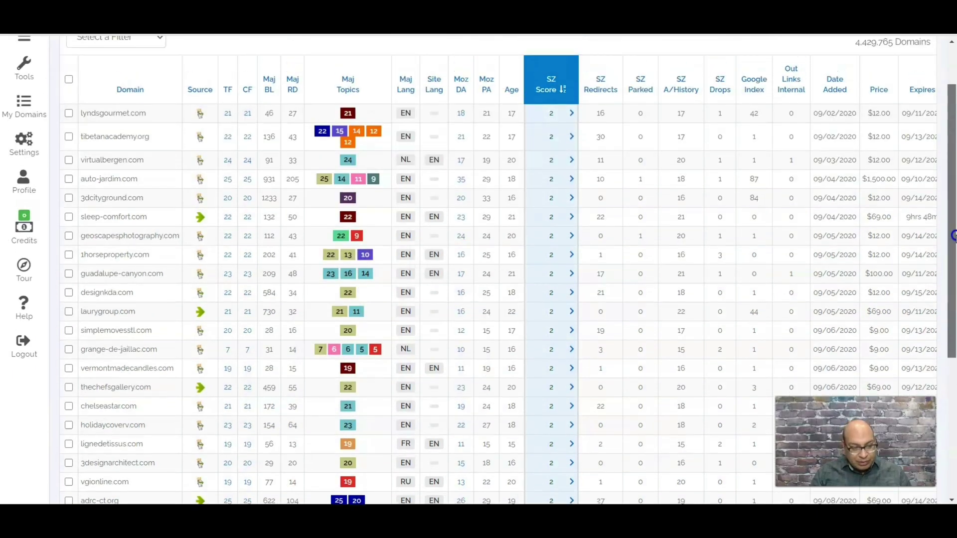
scroll(488, 273, "up", 1)
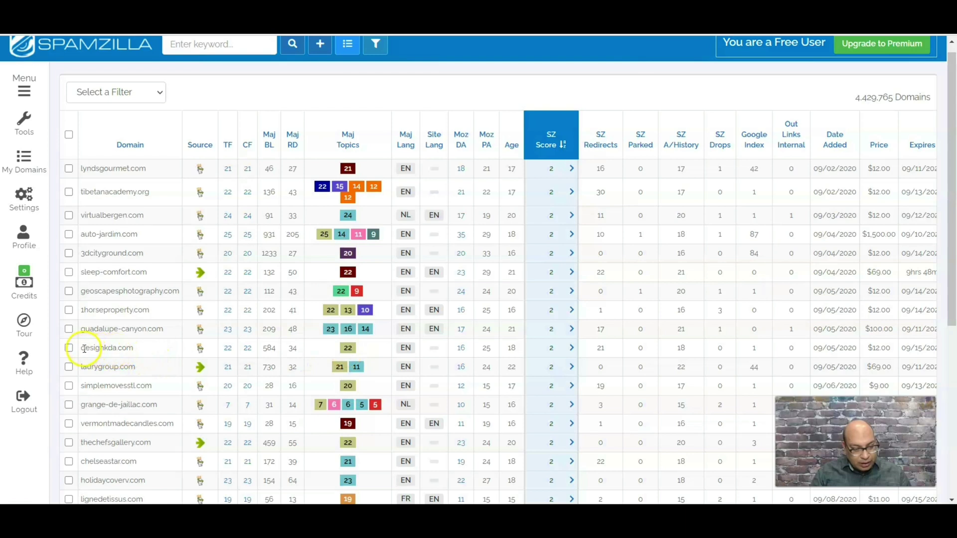
- Look up designkda.com in Majestic Site Explorer: Trust Flow 22, Citation Flow 16, 585 backlinks
left_click_drag(82, 348, 114, 347)
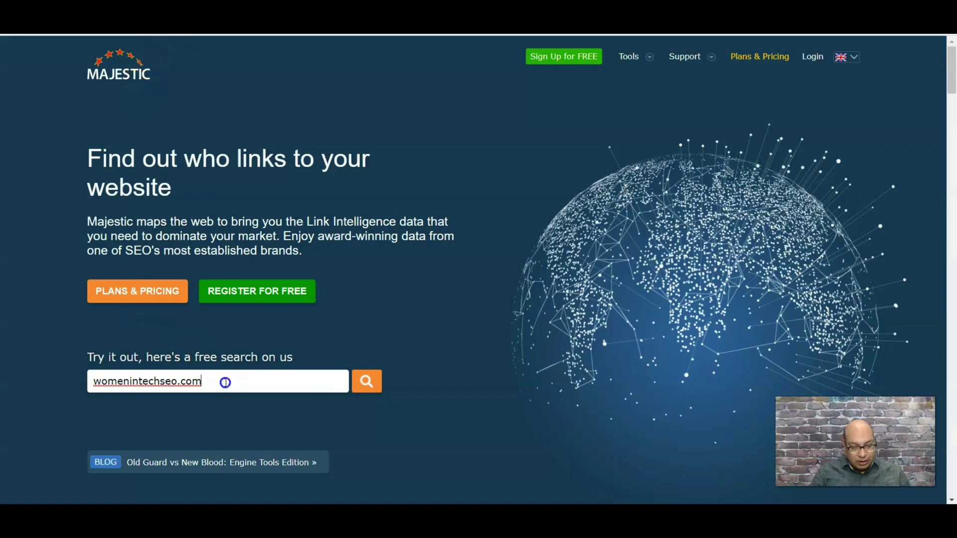
key("ctrl+a")
type("designkda.com")
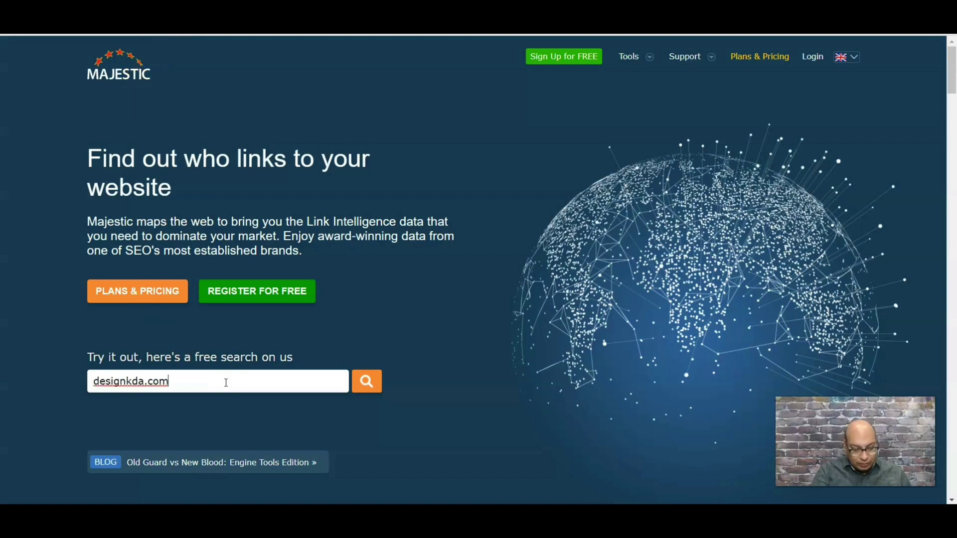
left_click(376, 384)
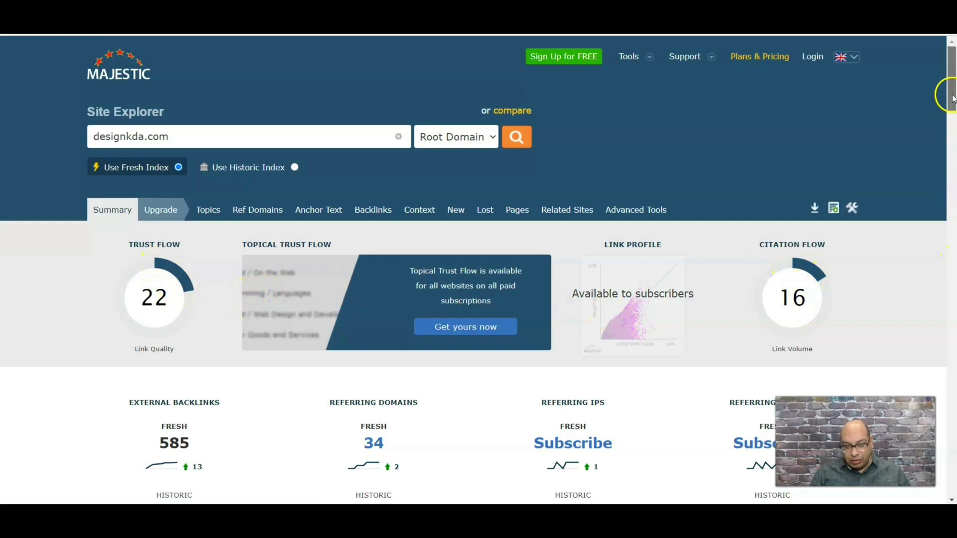
left_click_drag(950, 91, 952, 132)
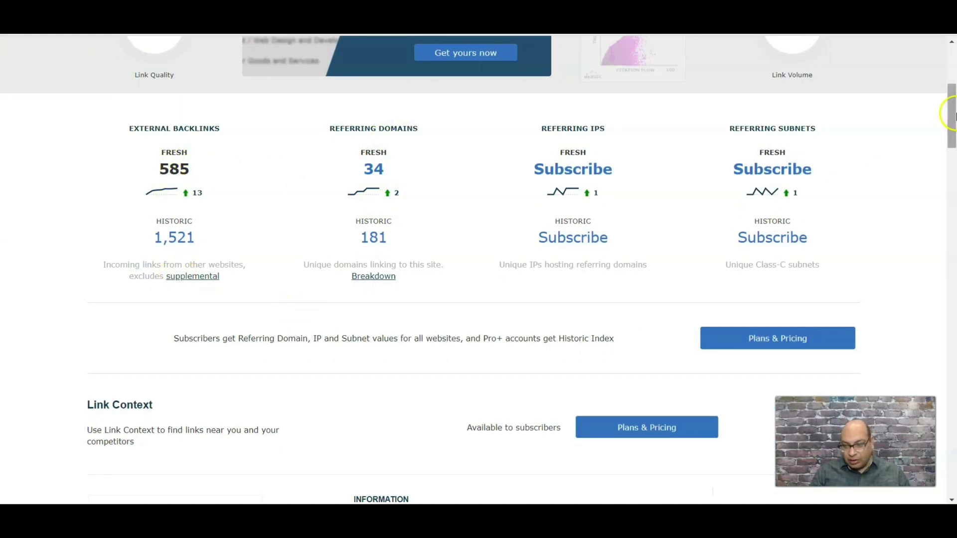
left_click_drag(952, 111, 952, 147)
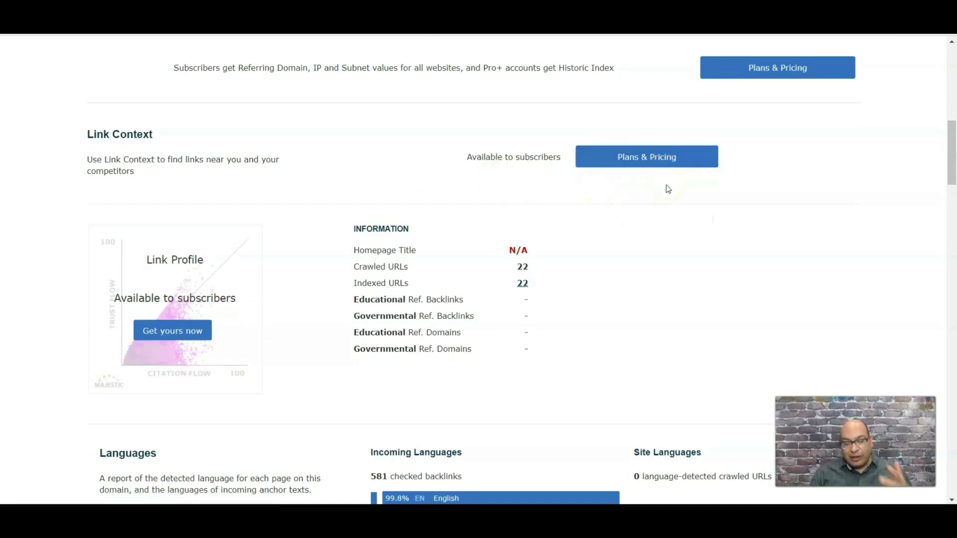
scroll(822, 190, "down", 4)
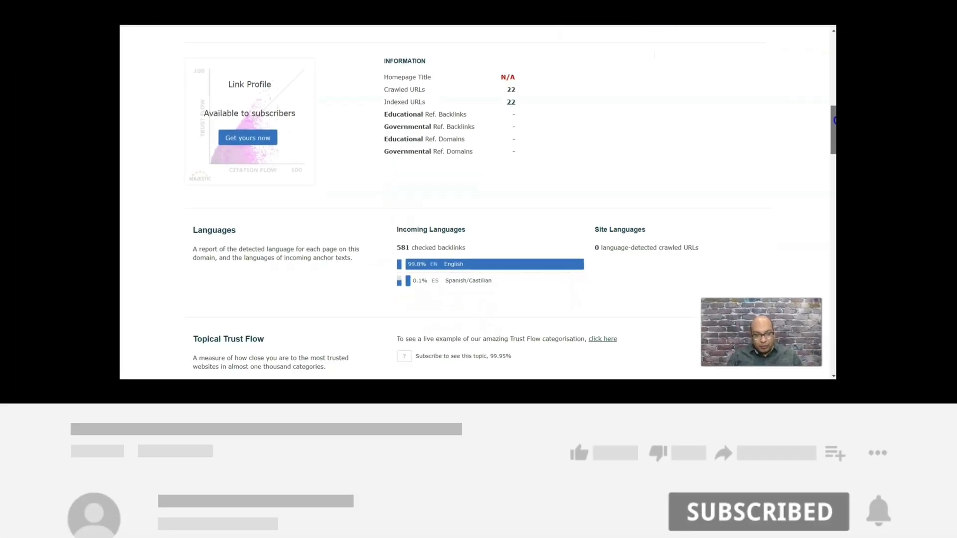
scroll(797, 111, "down", 3)
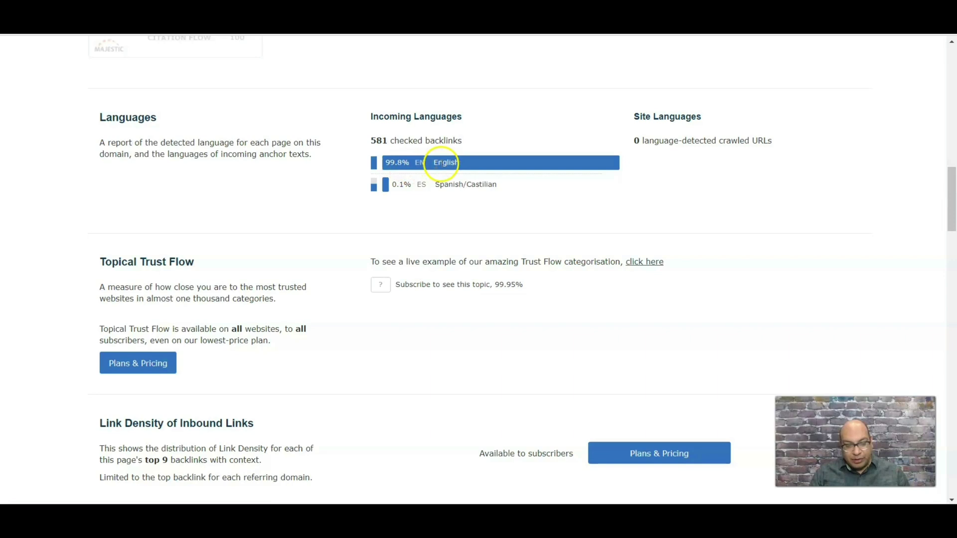
left_click(952, 163)
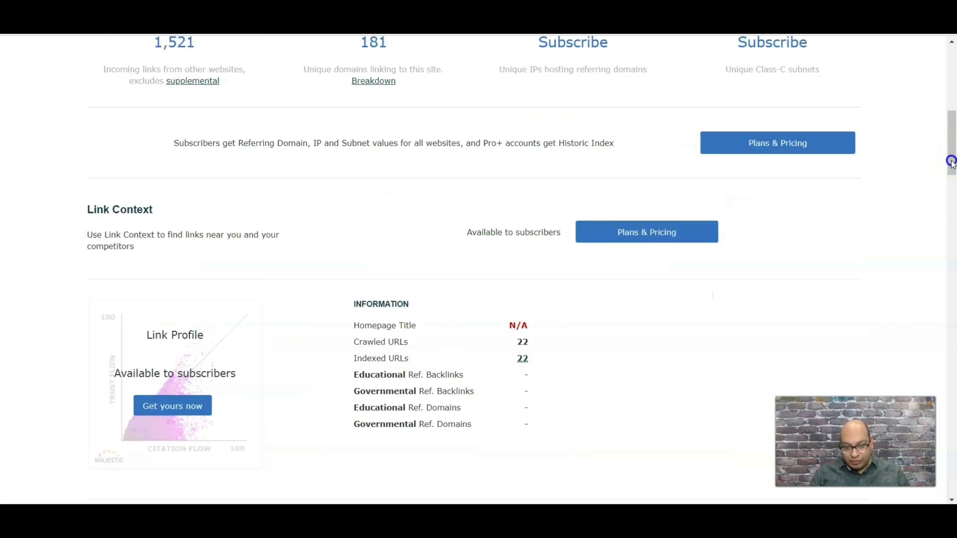
left_click_drag(952, 173, 952, 282)
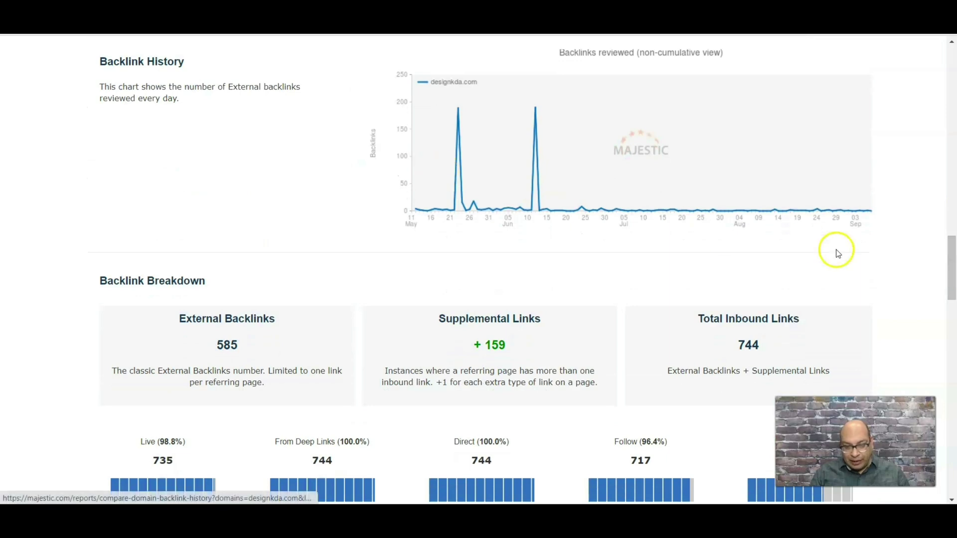
left_click_drag(951, 234, 953, 391)
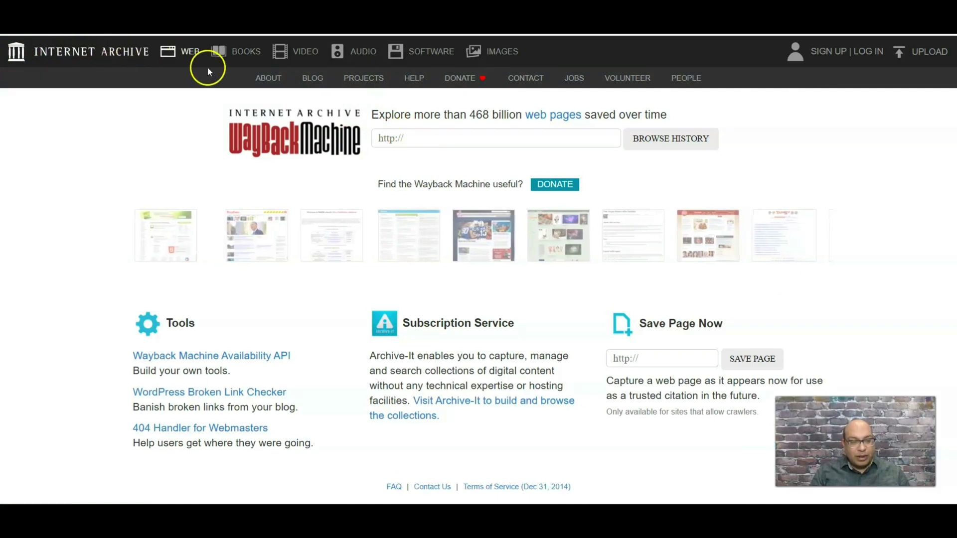
- Search designkda.com in the Wayback Machine and view its 18 March 2019 parked-page snapshot
left_click(412, 140)
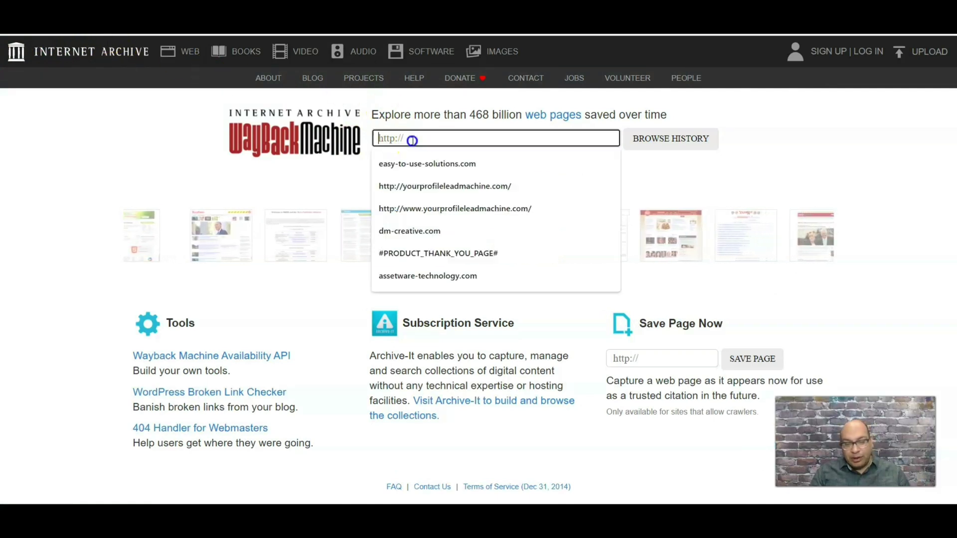
type("designkda.com")
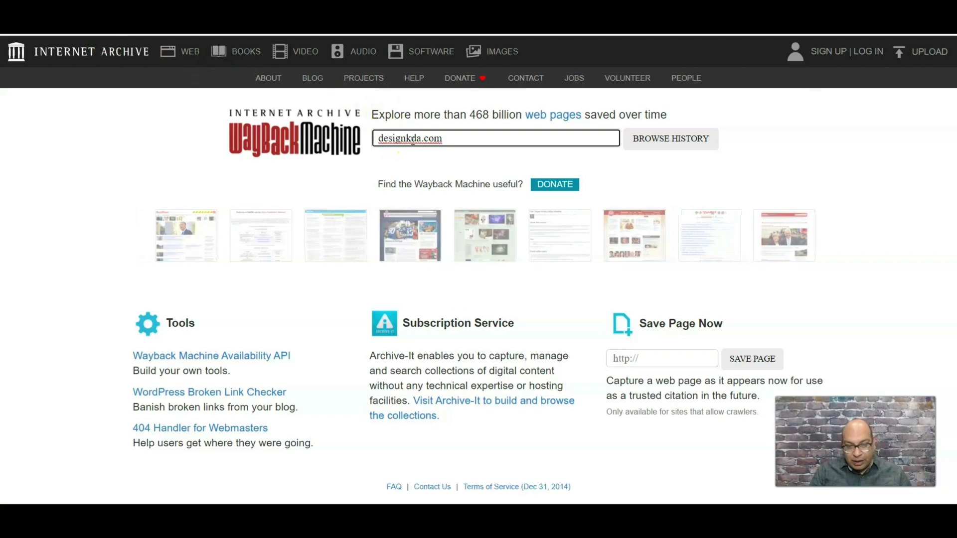
left_click(638, 145)
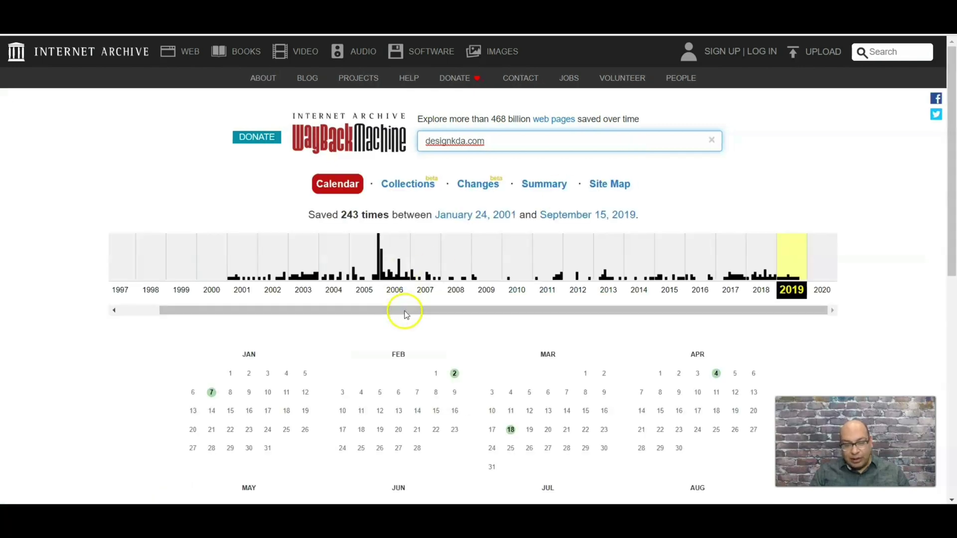
left_click_drag(952, 159, 953, 257)
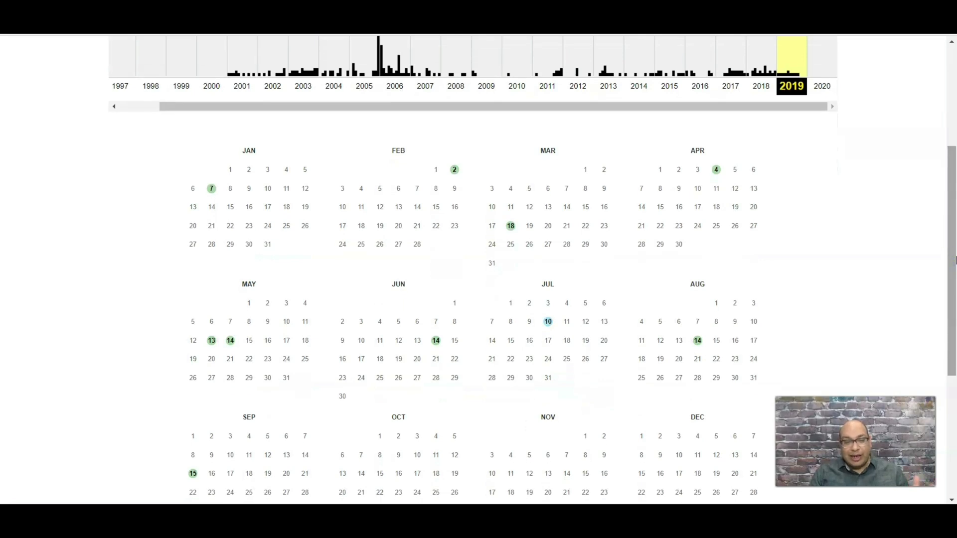
mouse_move(511, 227)
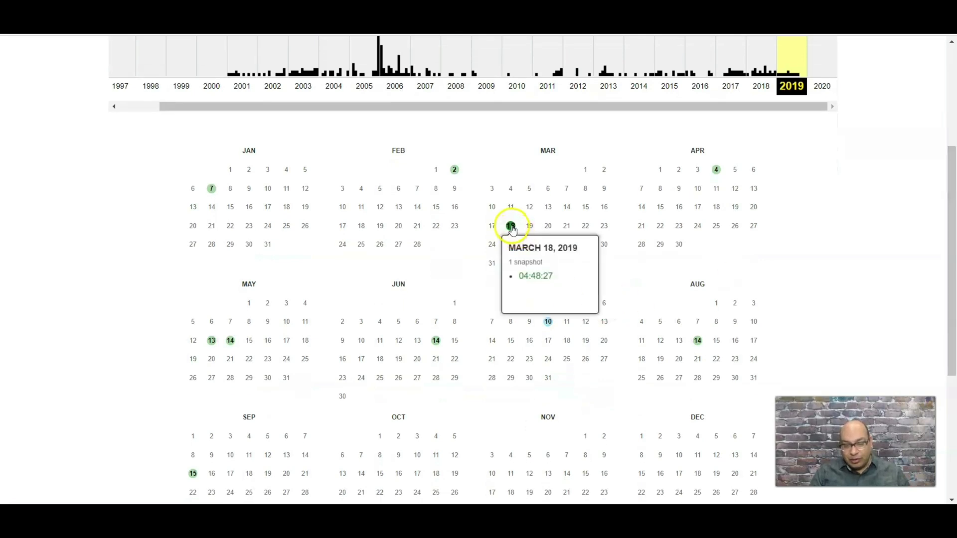
left_click(521, 282)
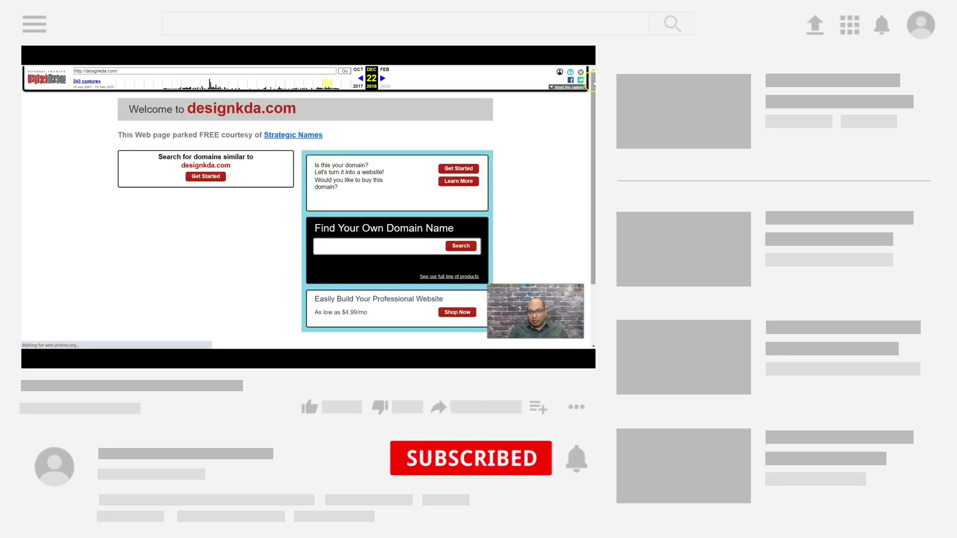
- Switch the capture calendar to 2015 and open the 24 March 2015 snapshot
scroll(593, 83, "down", 1)
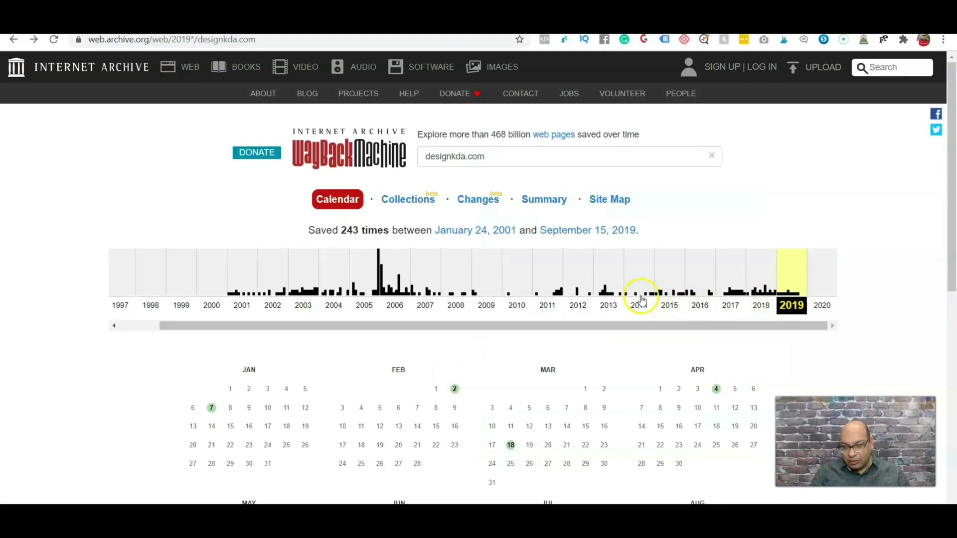
left_click(669, 299)
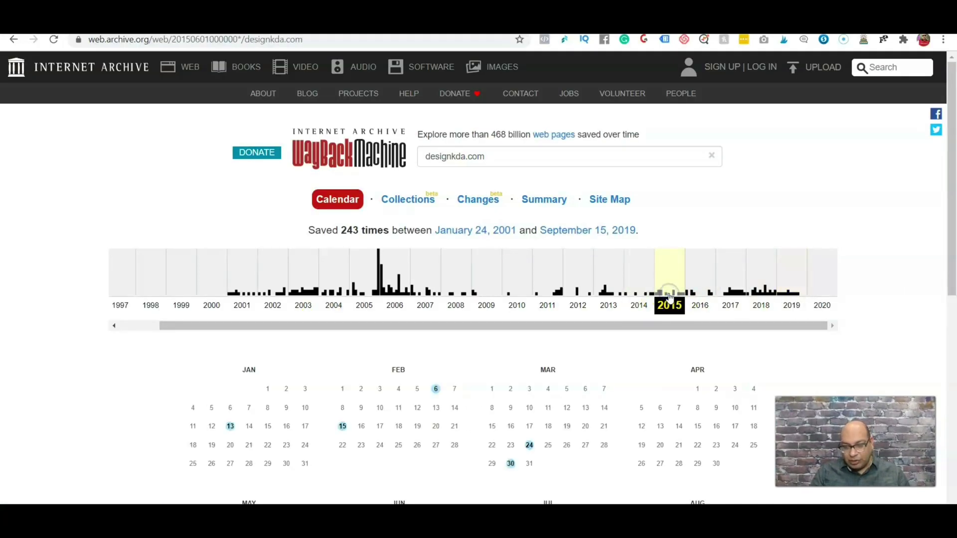
mouse_move(529, 449)
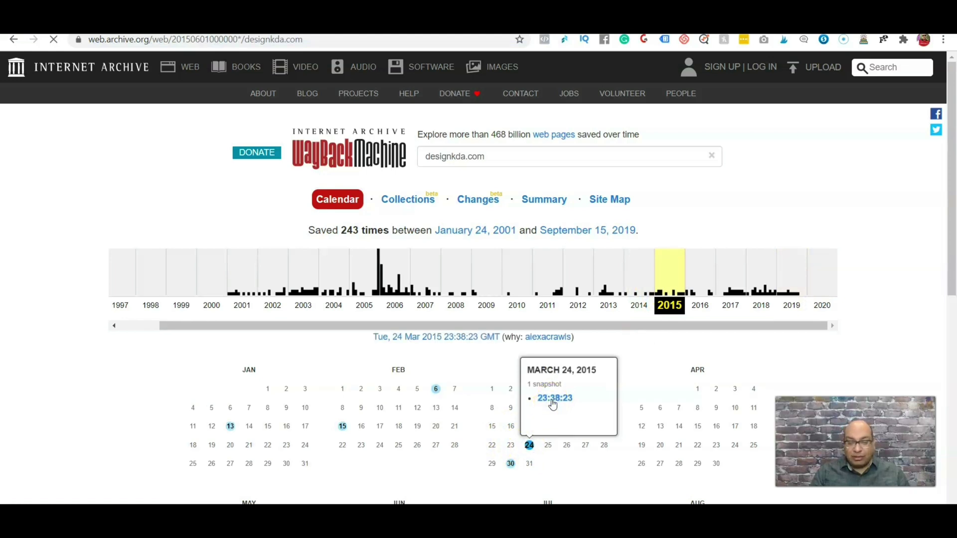
left_click(553, 399)
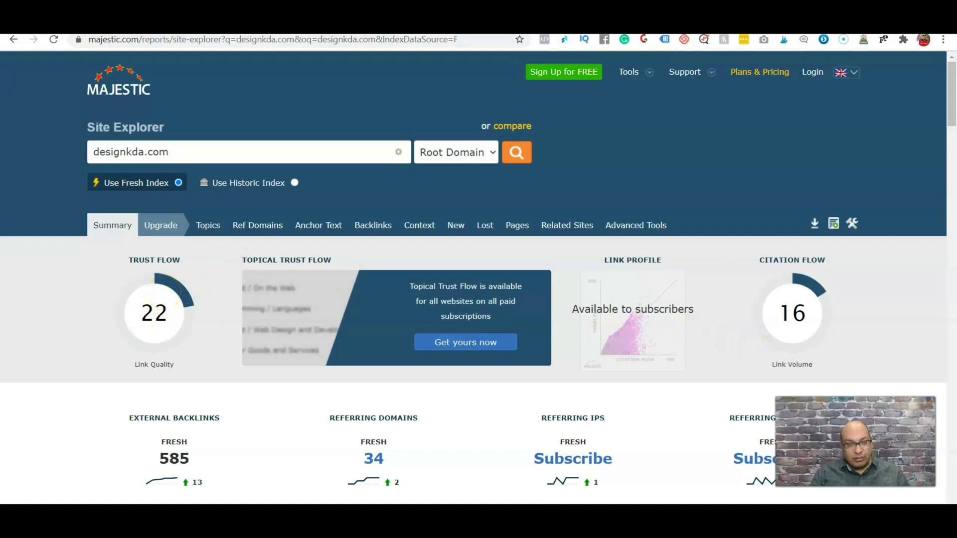
- Switch back to the SpamZilla tab listing designkda.com among the expired domains
left_click(210, 23)
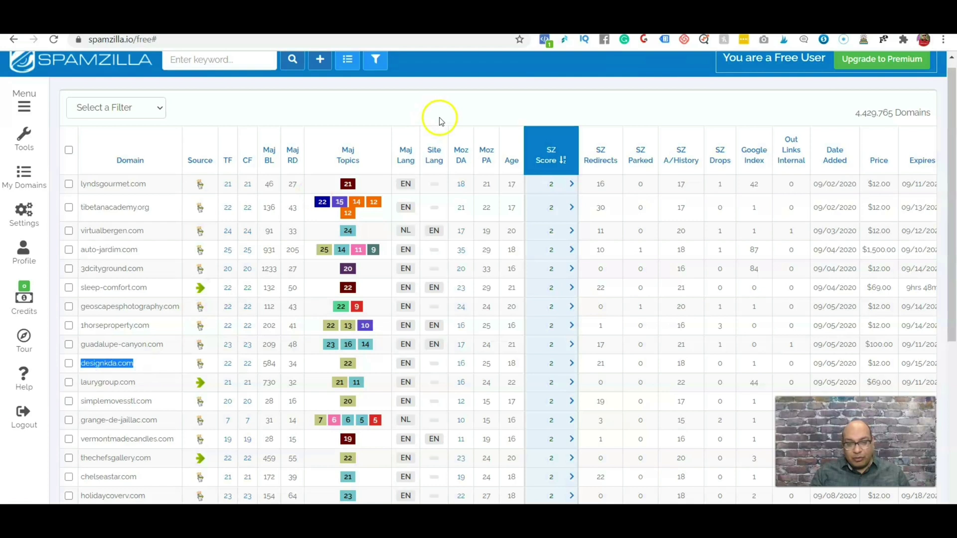
- Log in at tbsolutions.info/all-domains and open All Good SEO Domains, scrolled to Advanced Filters
key("ctrl+t")
type("tb")
key("Return")
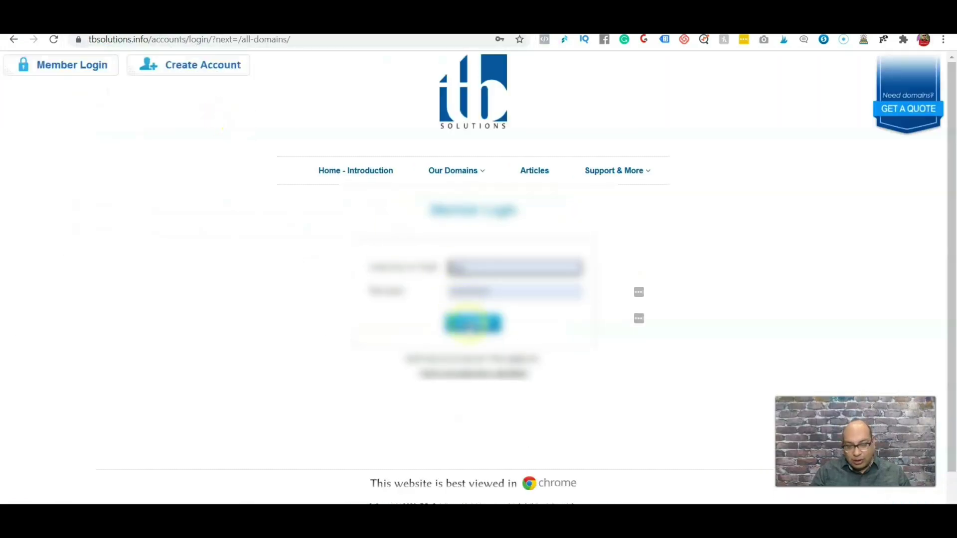
left_click(471, 324)
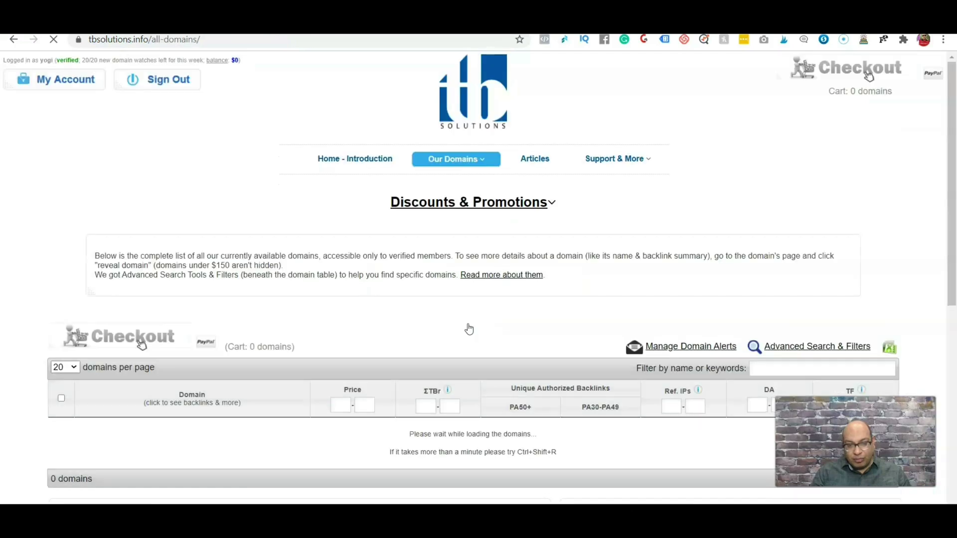
mouse_move(456, 159)
left_click(463, 191)
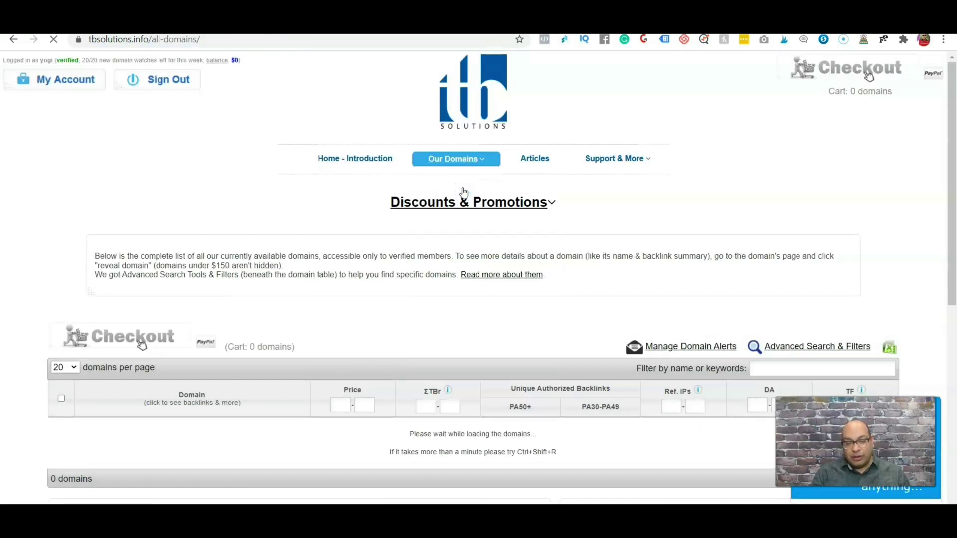
scroll(953, 286, "down", 5)
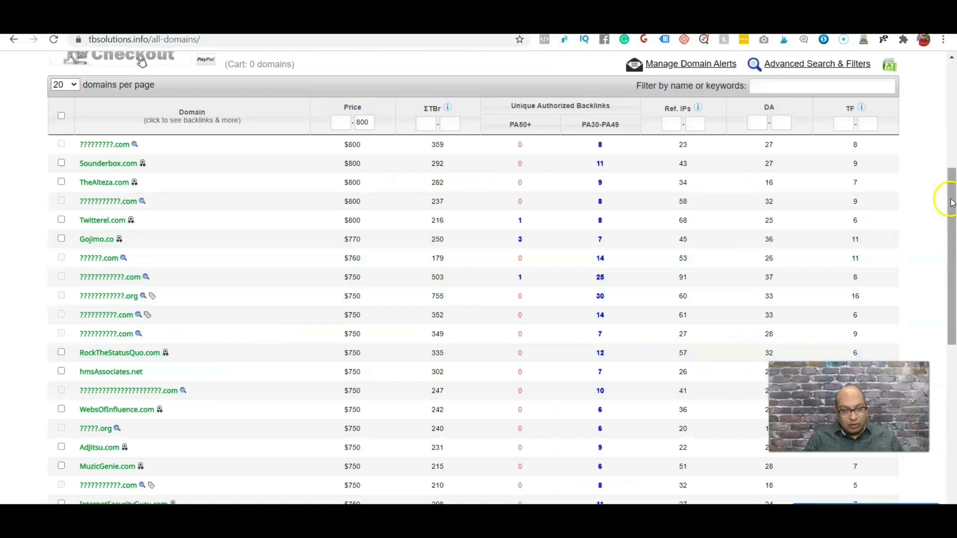
left_click_drag(942, 196, 953, 268)
scroll(234, 364, "down", 3)
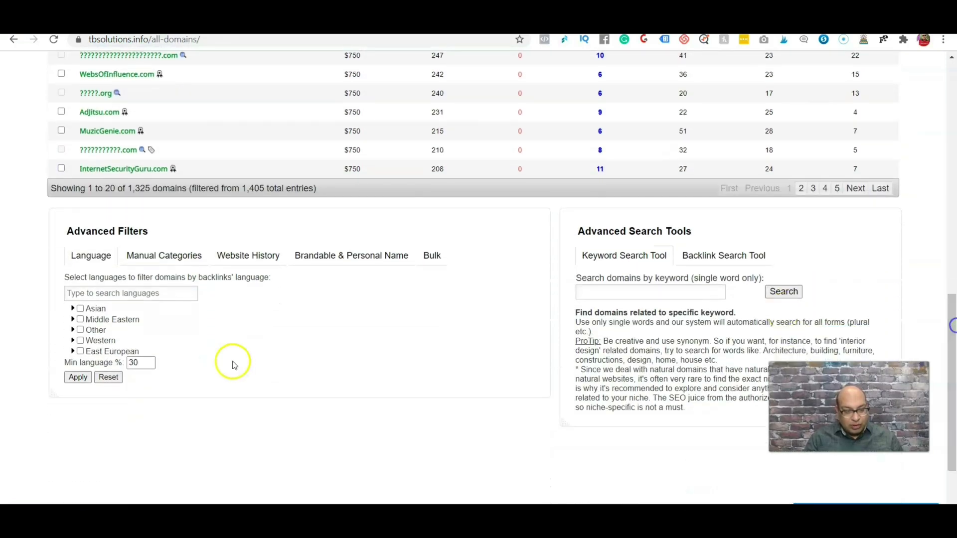
- Apply an English backlink-language filter with minimum 90%, leaving 600 domains
left_click(92, 291)
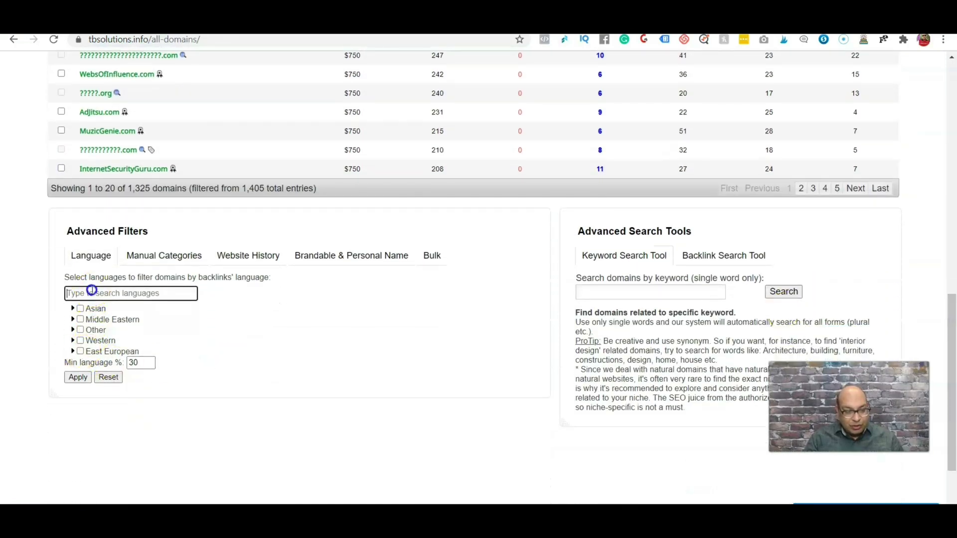
type("english")
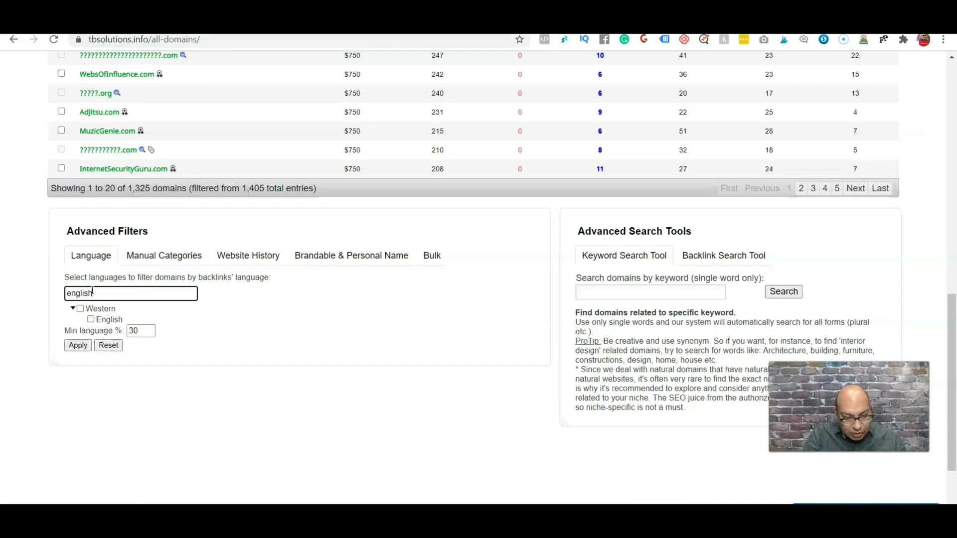
left_click(92, 319)
double_click(133, 329)
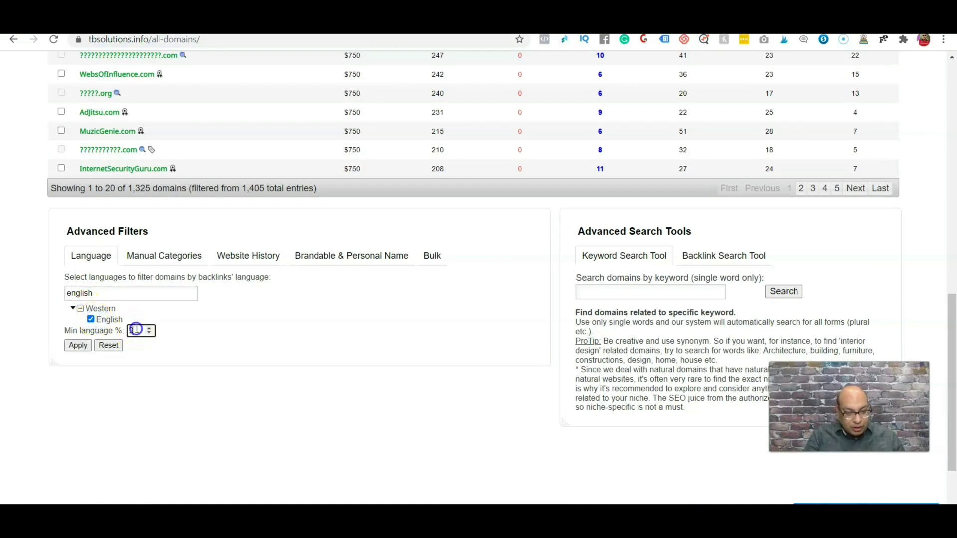
type("90")
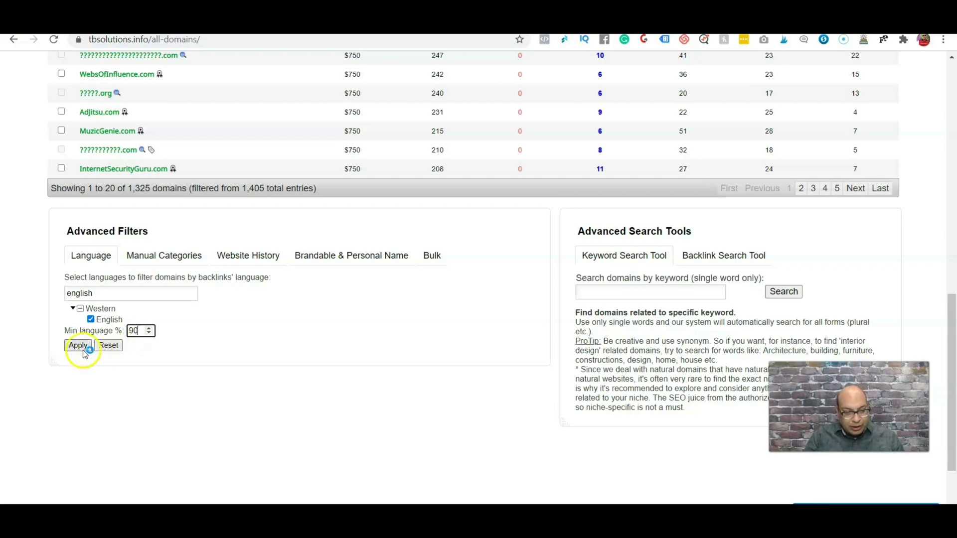
left_click(78, 345)
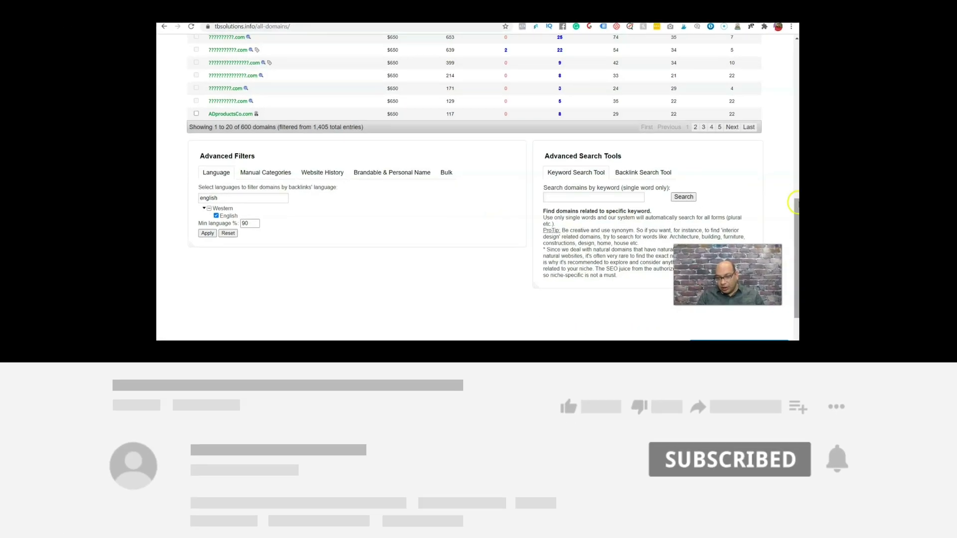
- Enter the keyword 'accounting' in the Keyword Search Tool
left_click(556, 198)
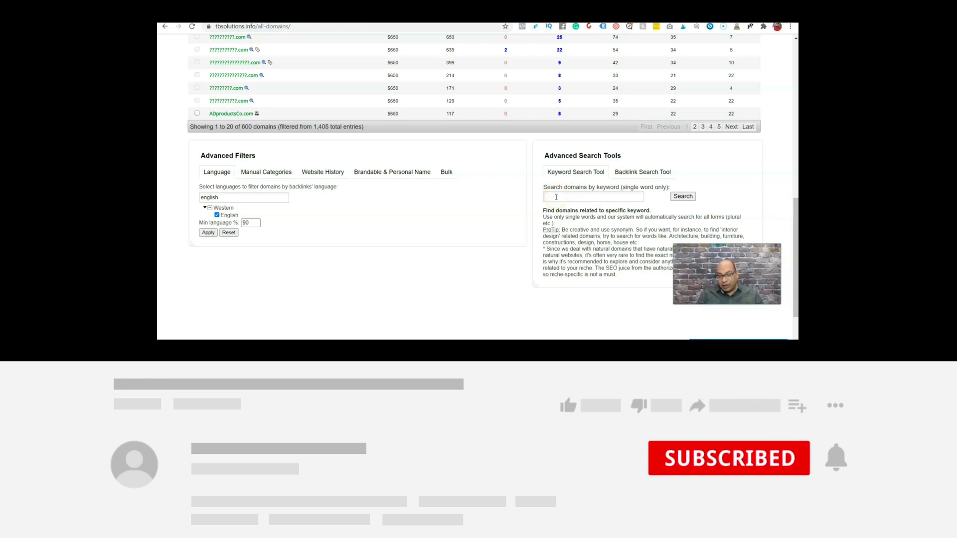
left_click(556, 197)
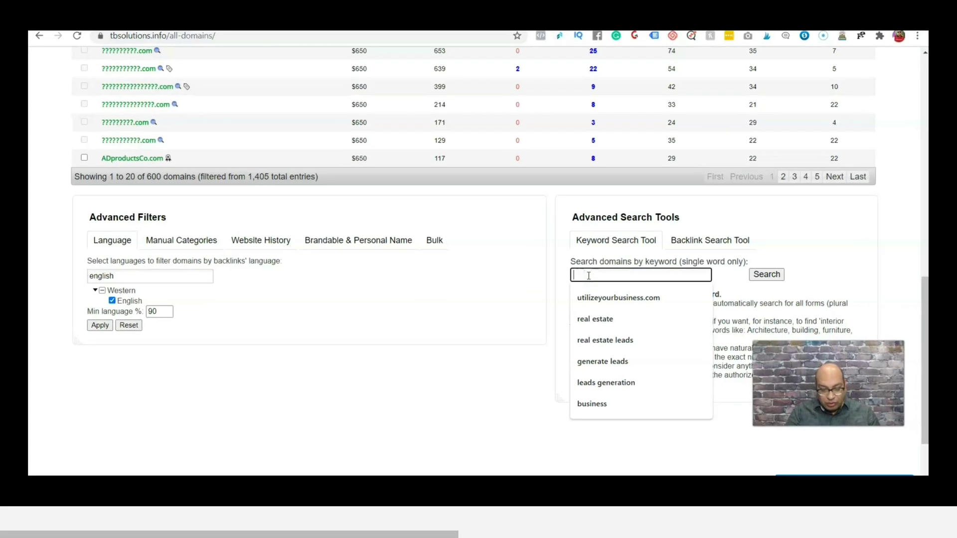
type("a")
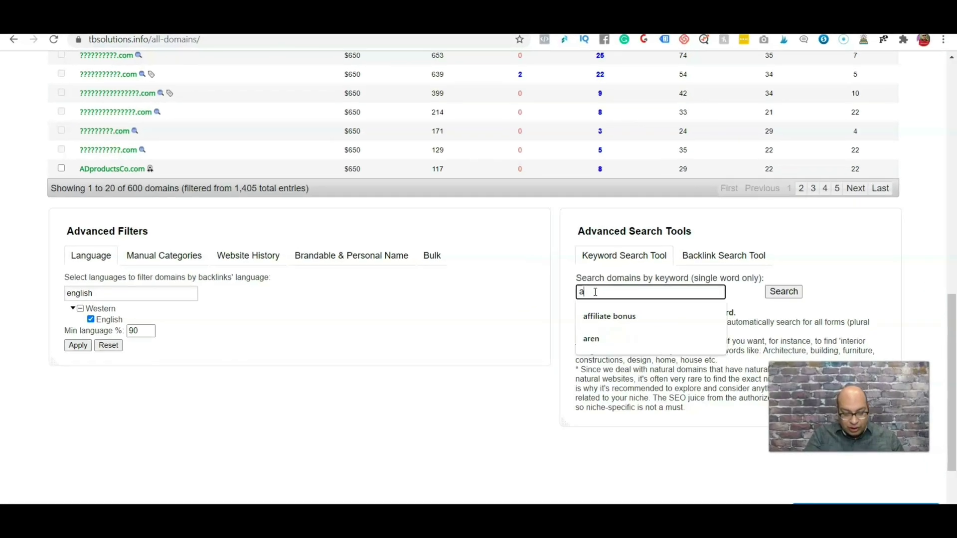
type("ccounting")
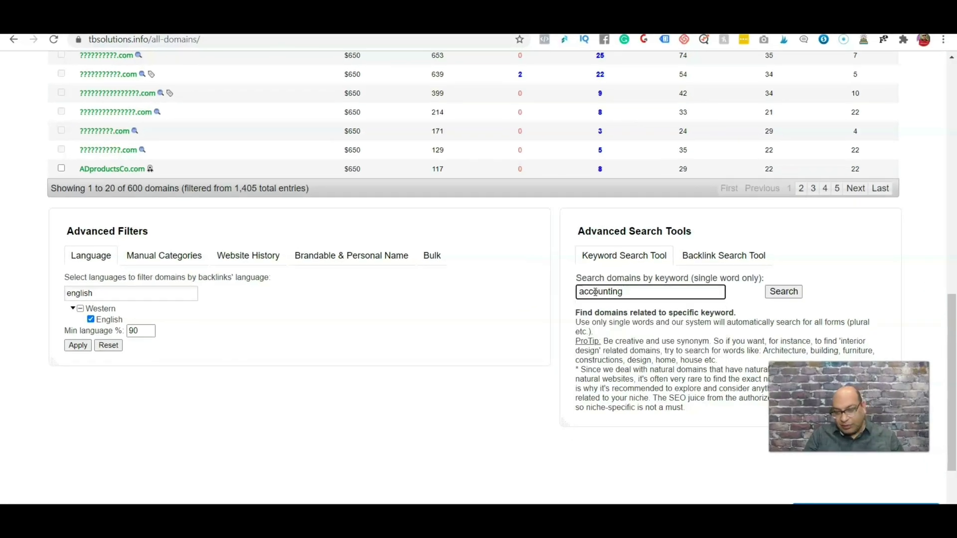
left_click_drag(950, 322, 953, 197)
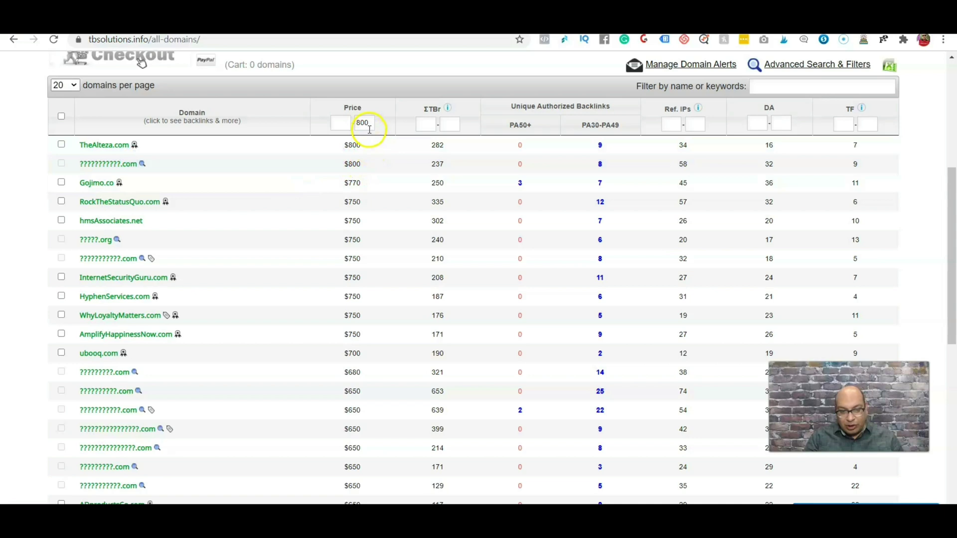
- Lower the maximum price filter from 800 to 200, then to 100
key("BackSpace")
key("BackSpace")
key("BackSpace")
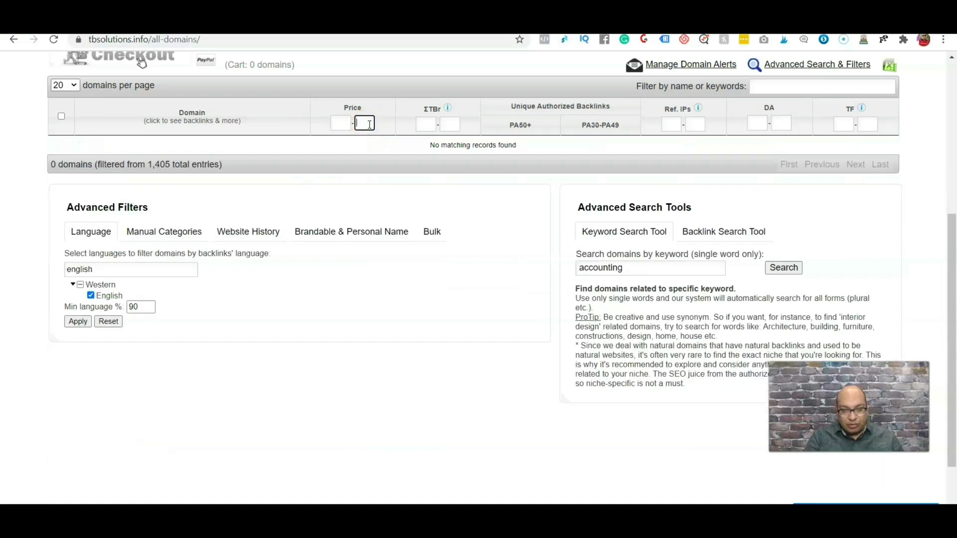
type("200")
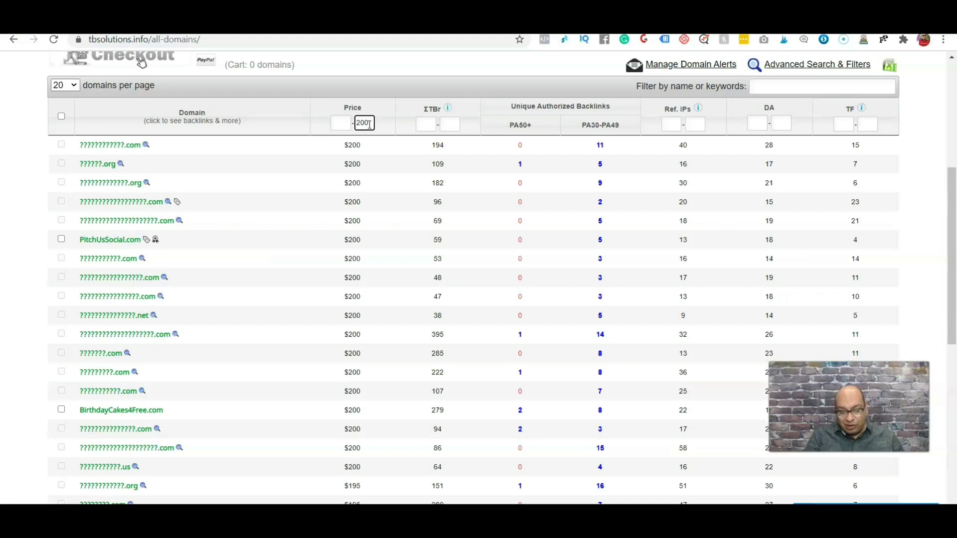
key("BackSpace")
key("BackSpace")
key("BackSpace")
type("100")
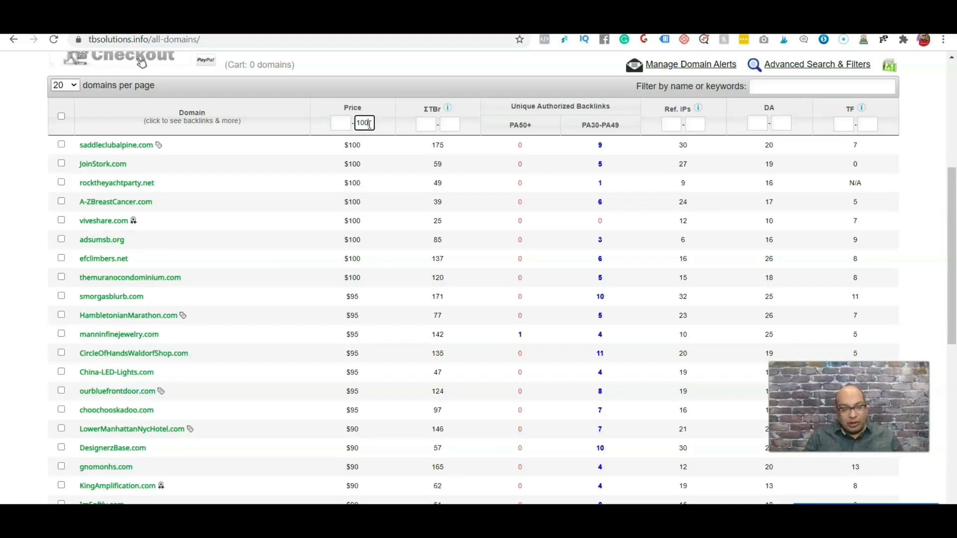
left_click(339, 162)
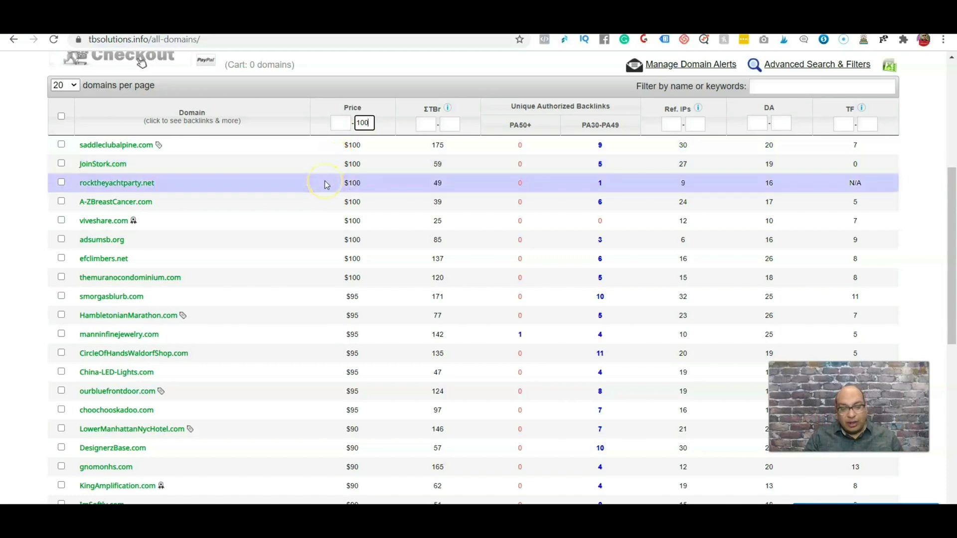
- Open the smorgasblurb.com details page showing its $95 price
left_click(954, 198)
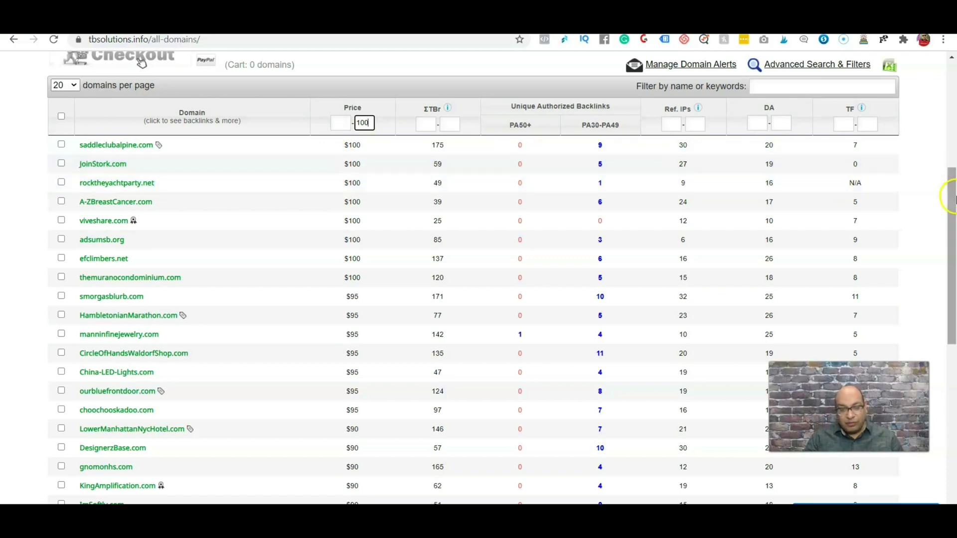
left_click_drag(953, 198, 953, 235)
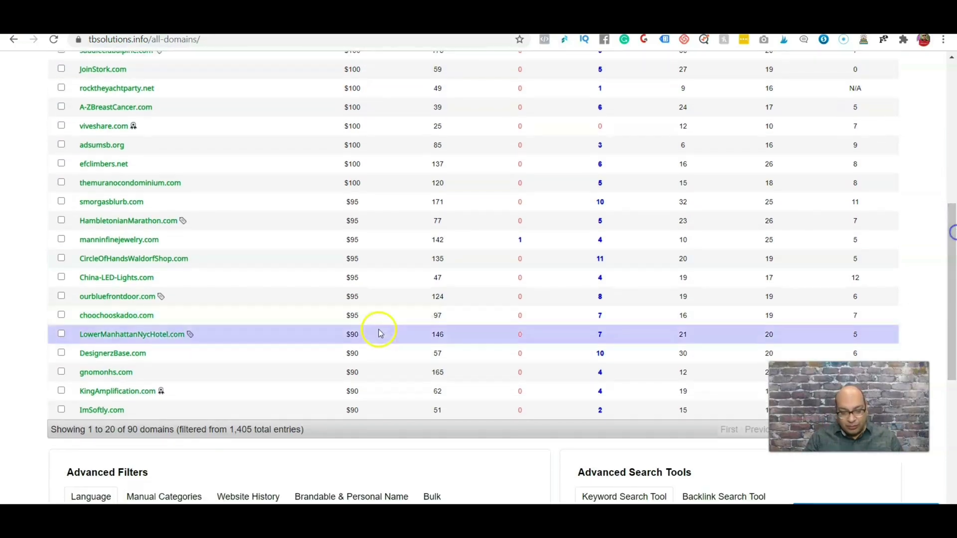
left_click(132, 202)
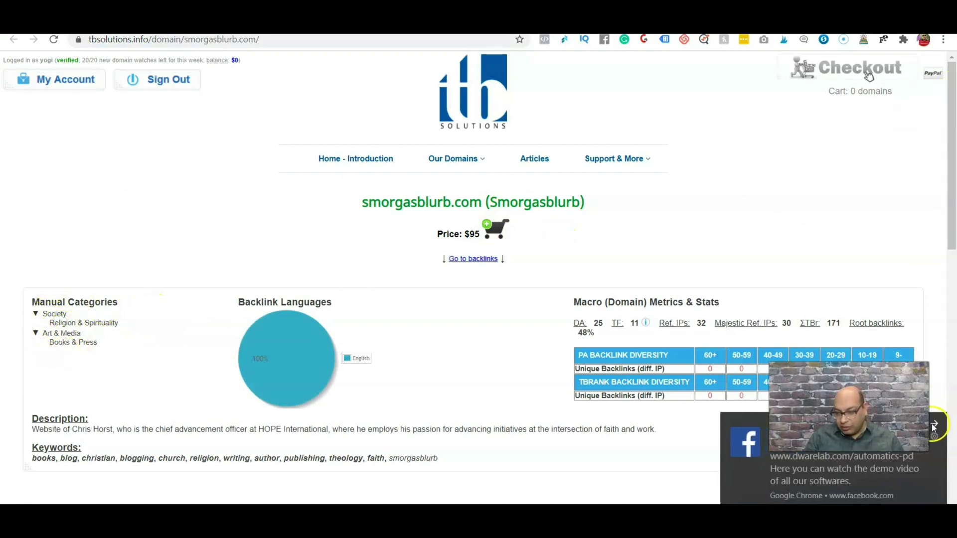
left_click(935, 425)
left_click_drag(947, 250, 952, 363)
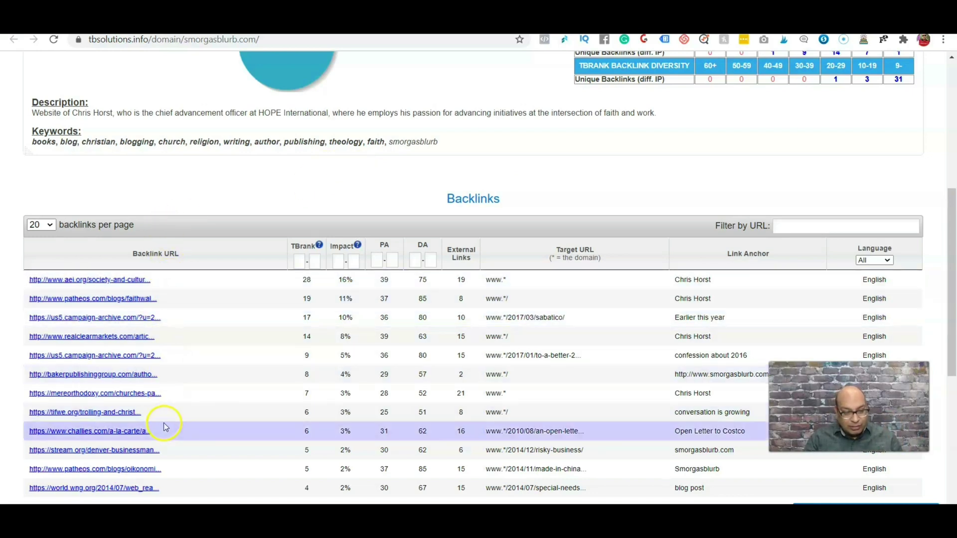
left_click_drag(950, 215, 950, 87)
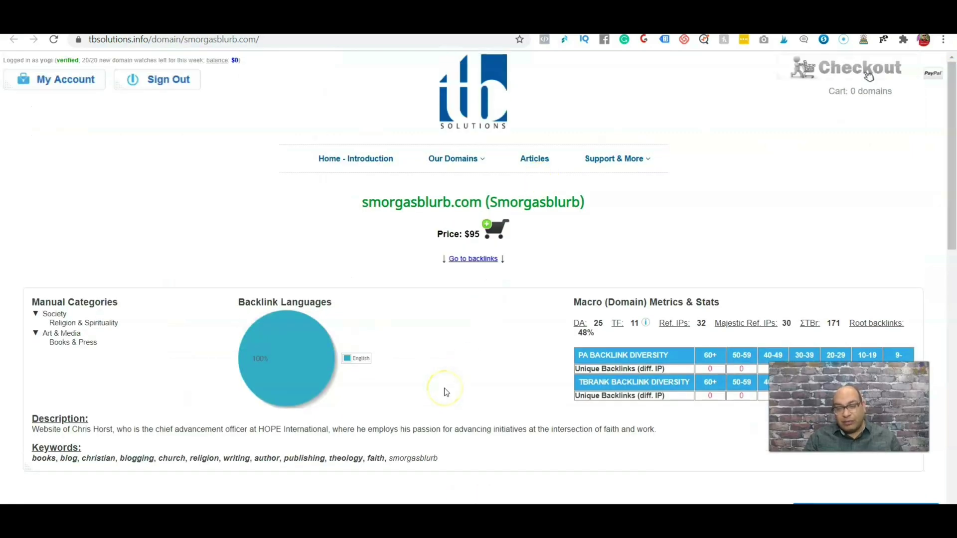